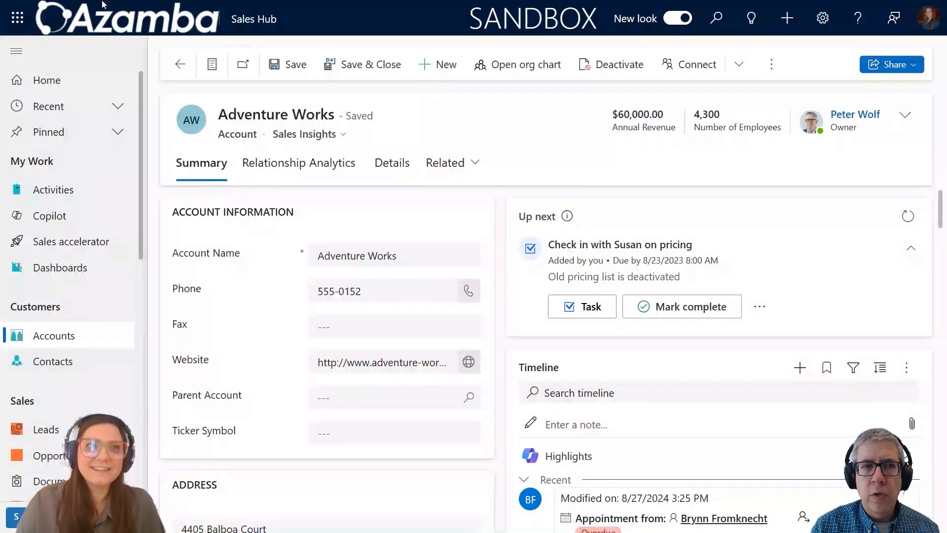
# Collapse the site navigation and look through the Adventure Works account summary down to its contacts
pyautogui.click(18, 52)
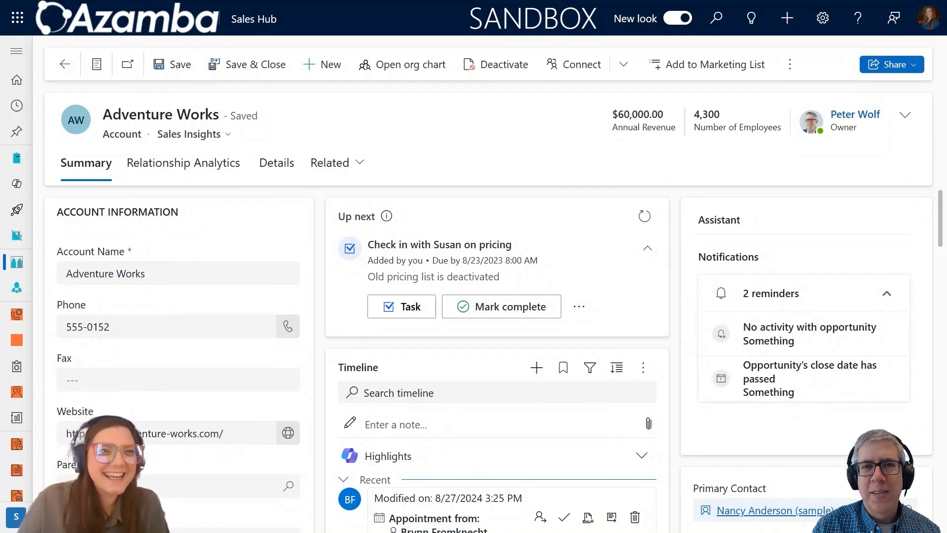
pyautogui.click(16, 52)
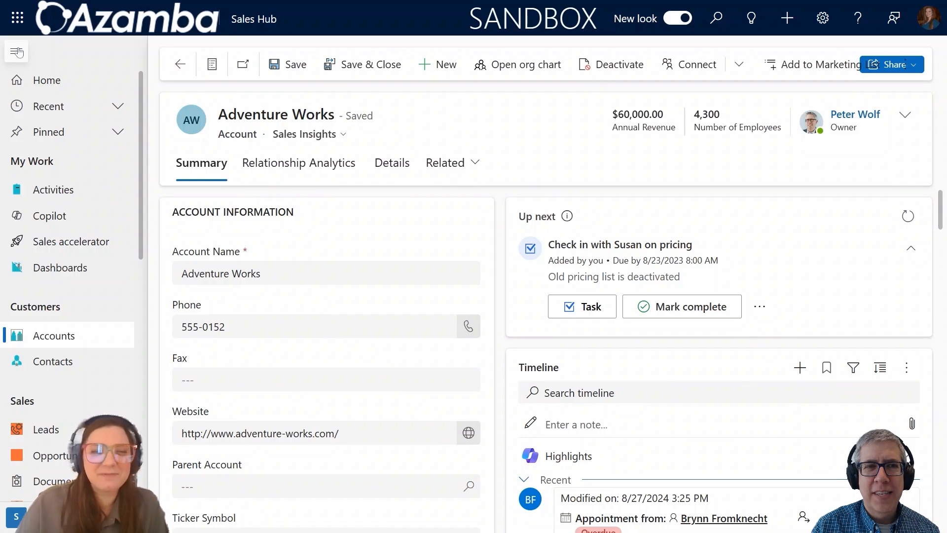
pyautogui.click(16, 51)
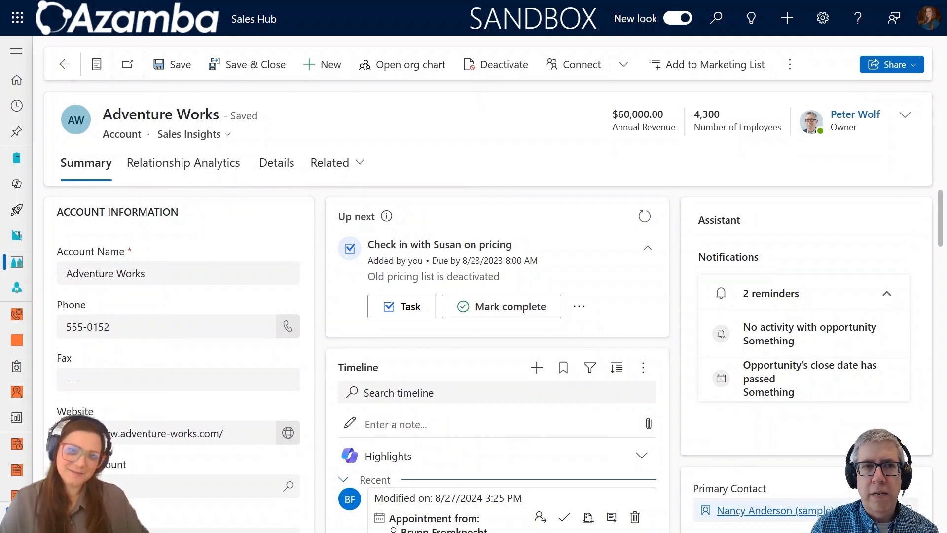
pyautogui.scroll(-5, 681, 249)
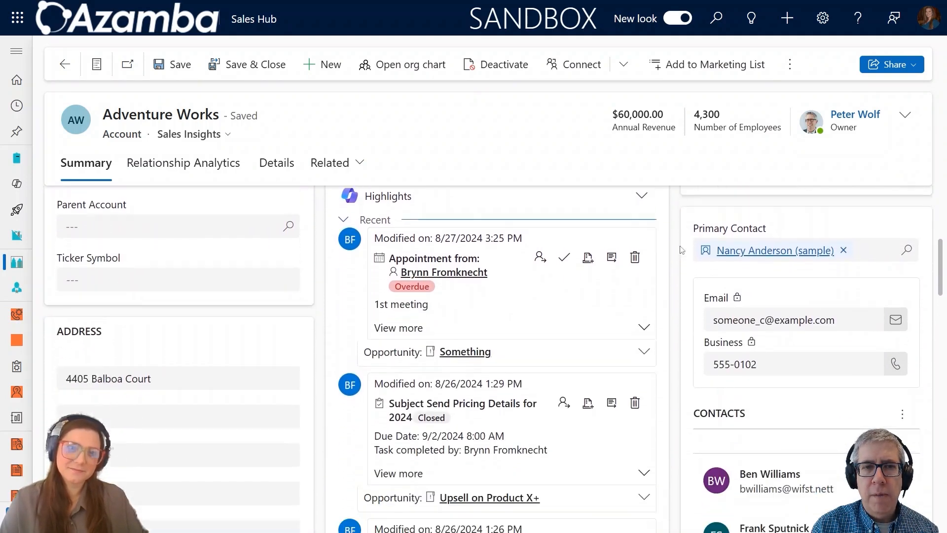
pyautogui.scroll(-3, 680, 249)
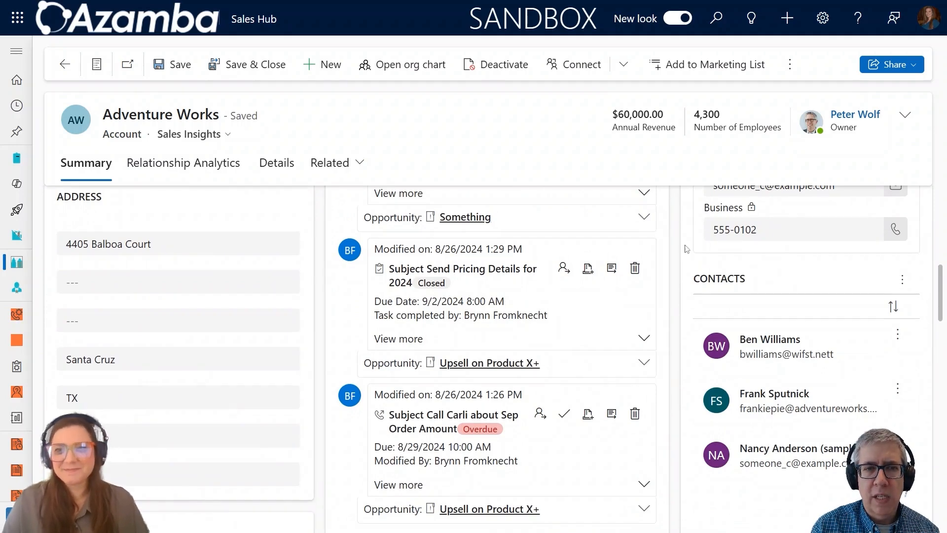
pyautogui.scroll(6, 682, 249)
pyautogui.scroll(2, 687, 248)
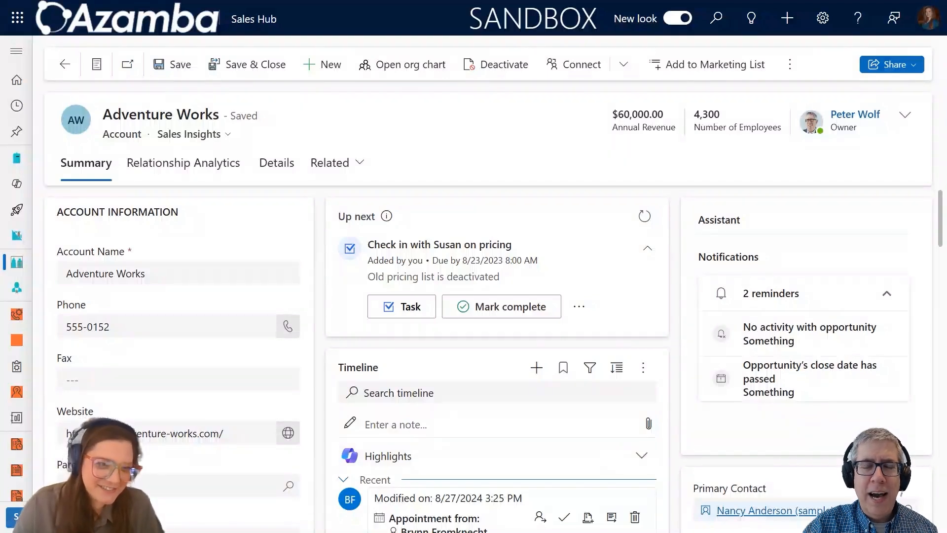
# Enter the account's empty Fax field and look over the record types that can be added to the timeline
pyautogui.click(80, 384)
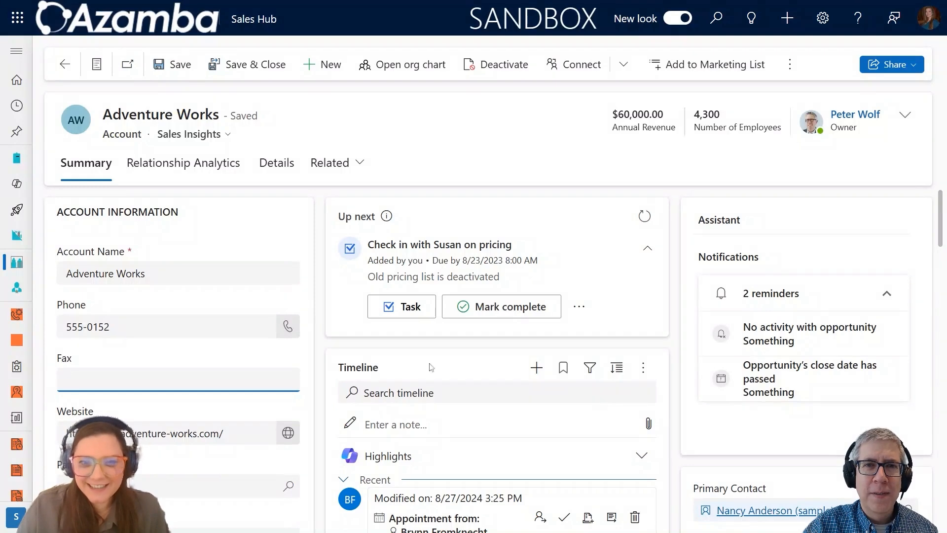
pyautogui.click(536, 368)
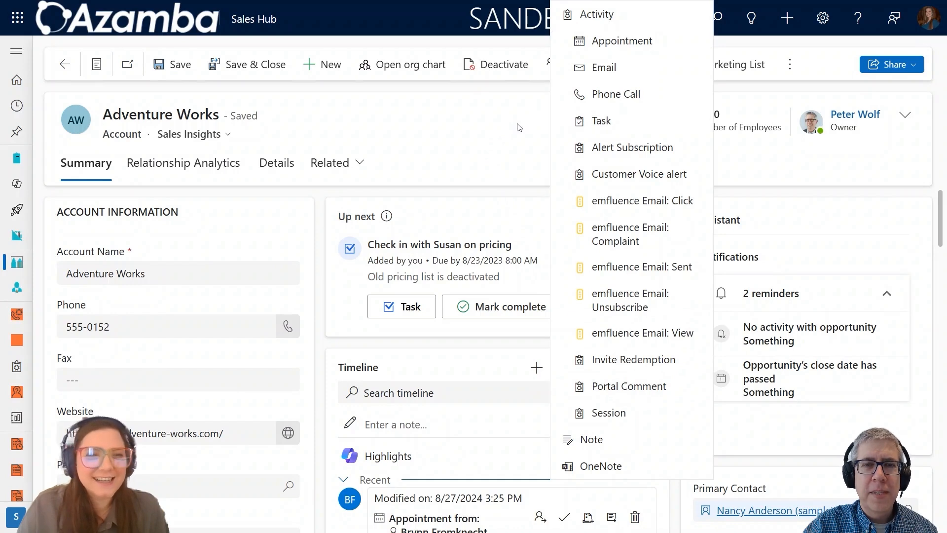
pyautogui.click(519, 127)
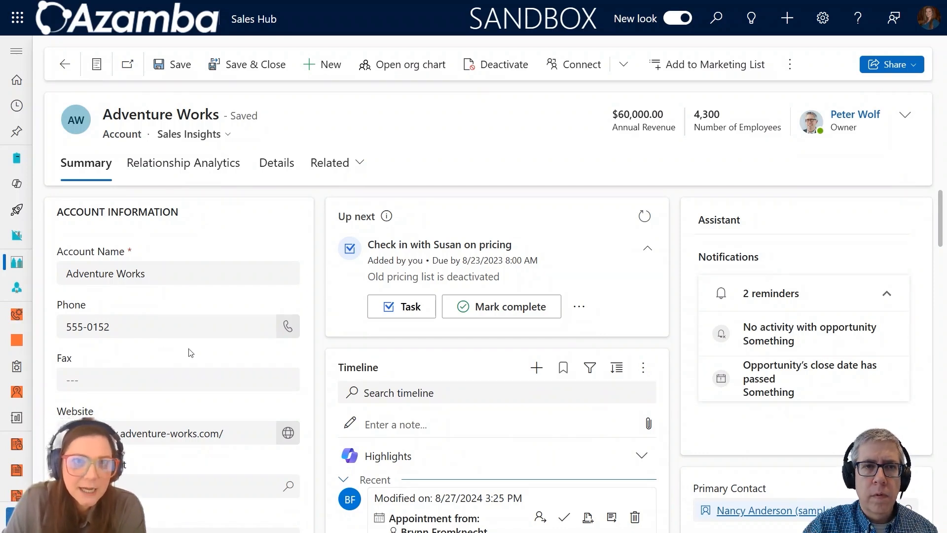
# Switch to the Power Apps maker portal and examine its web address
pyautogui.moveTo(411, 4)
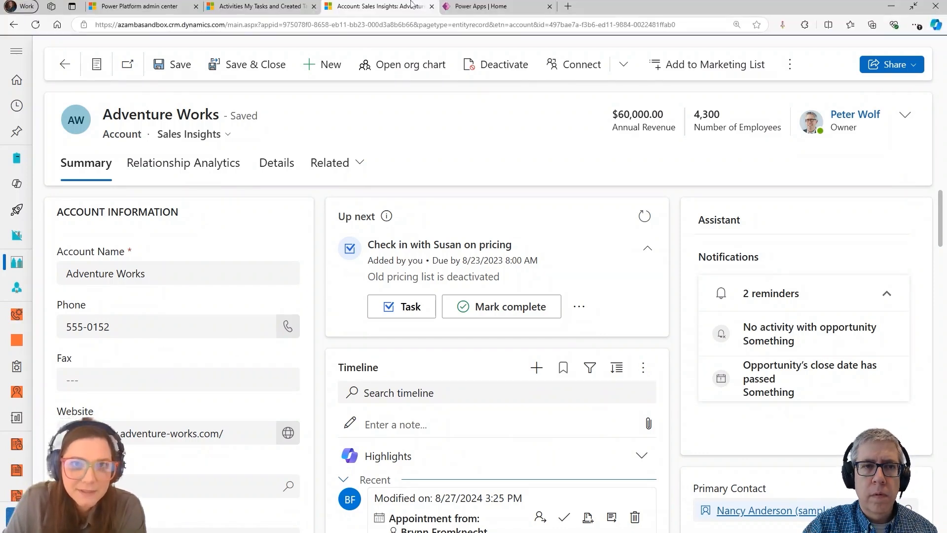
pyautogui.click(513, 11)
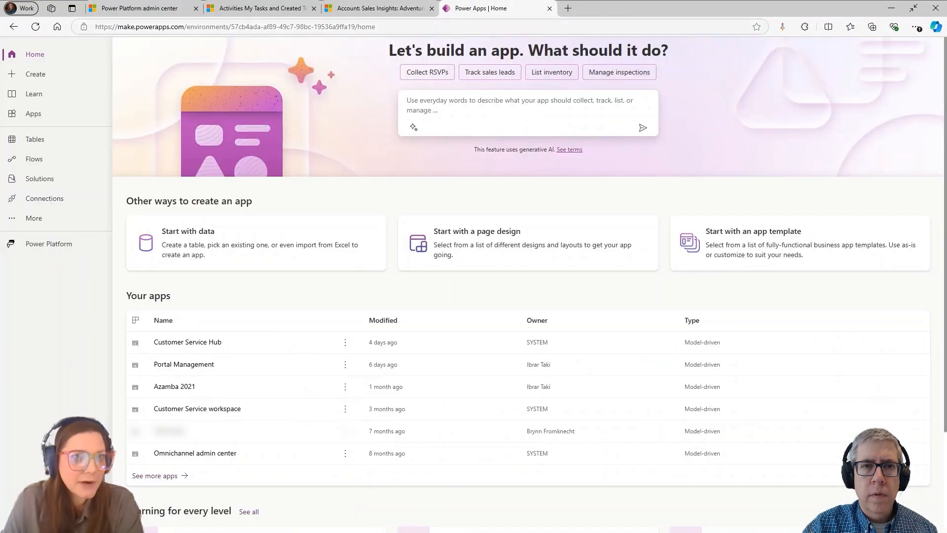
pyautogui.click(152, 26)
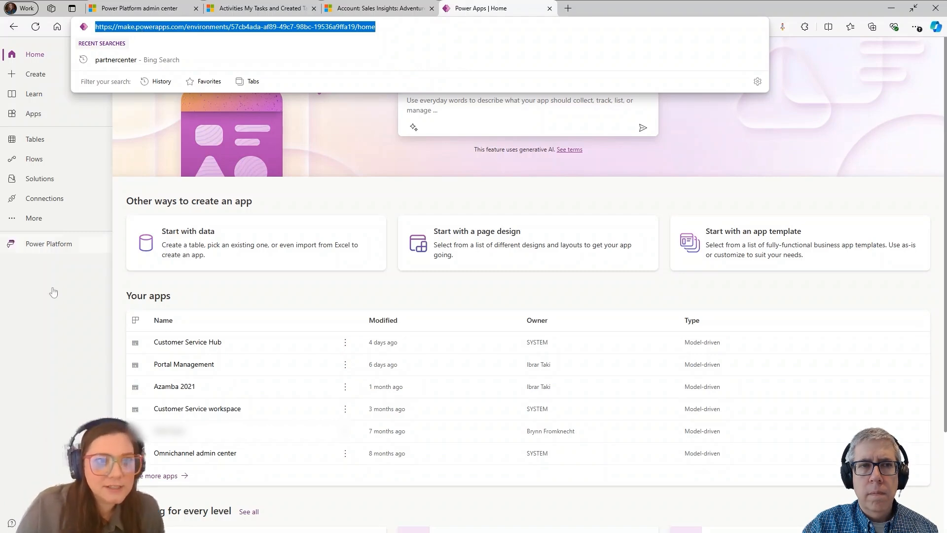
pyautogui.click(84, 309)
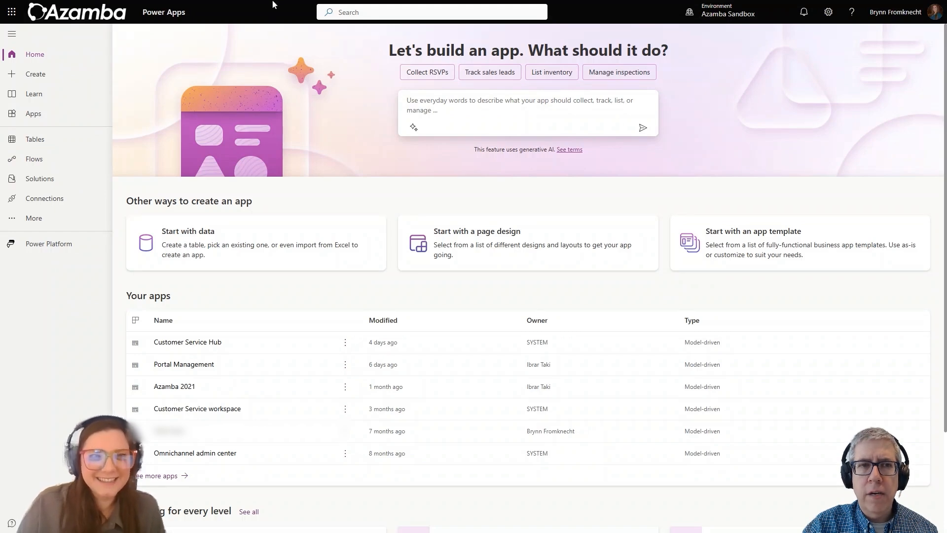
pyautogui.moveTo(274, 4)
pyautogui.click(259, 27)
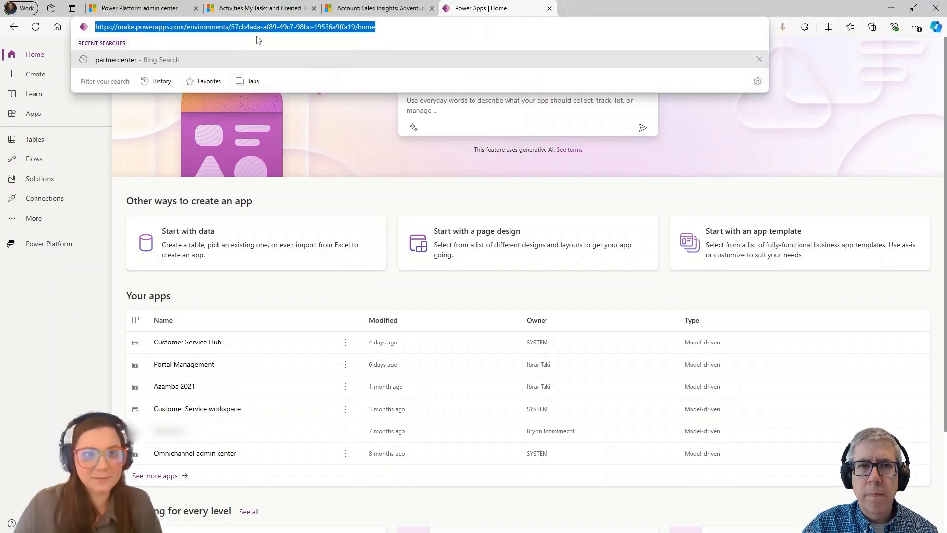
pyautogui.click(118, 269)
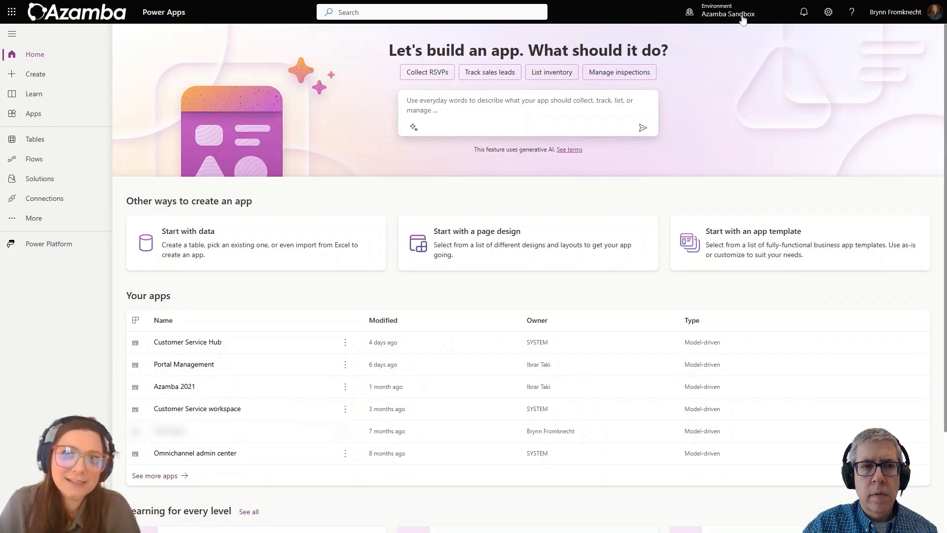
# Look over the available environments and keep Azamba Sandbox selected
pyautogui.moveTo(744, 19)
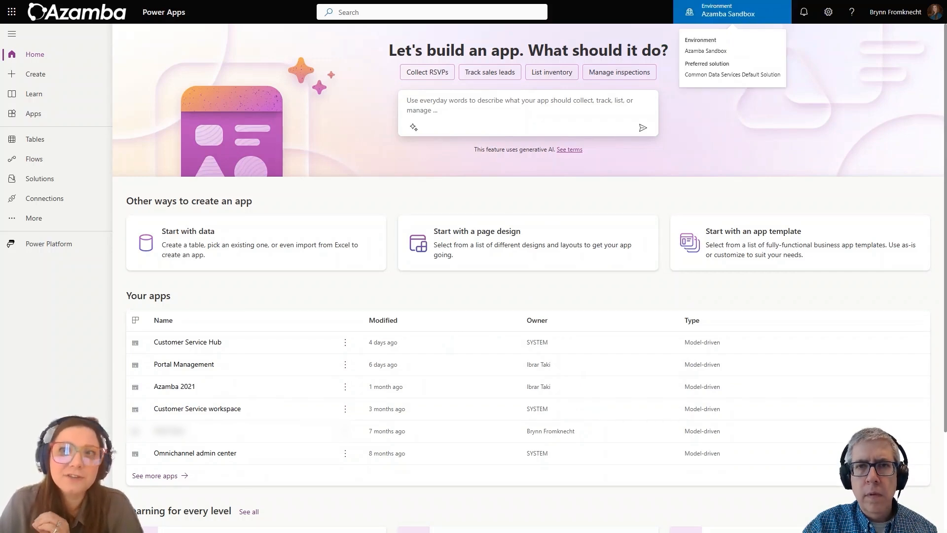
pyautogui.click(743, 19)
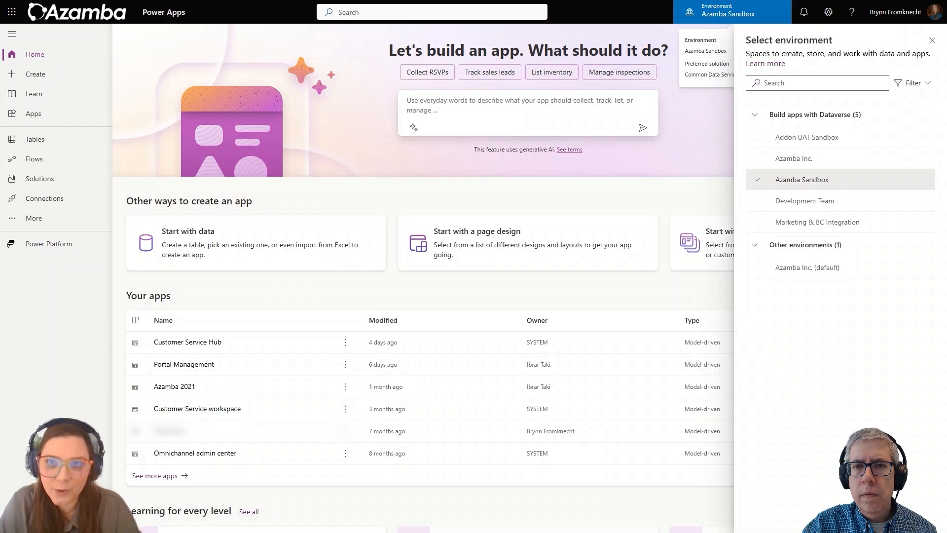
pyautogui.moveTo(720, 5)
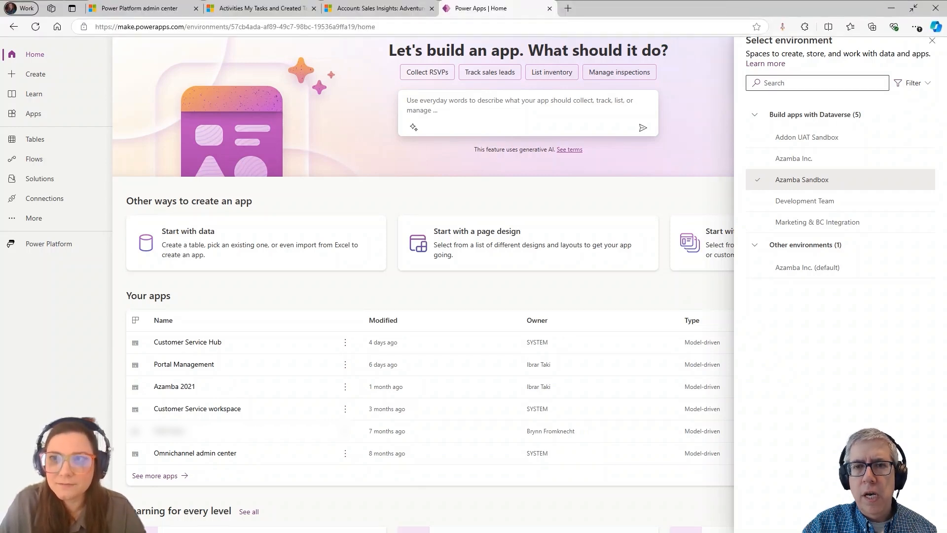
pyautogui.click(933, 41)
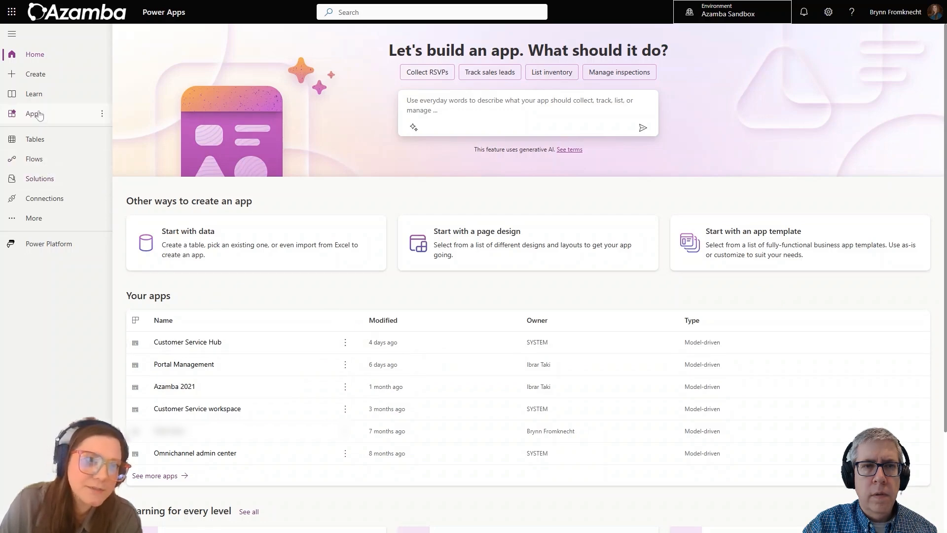
# Open the Sales Hub app in the app designer and show its Accounts page in the preview
pyautogui.click(39, 115)
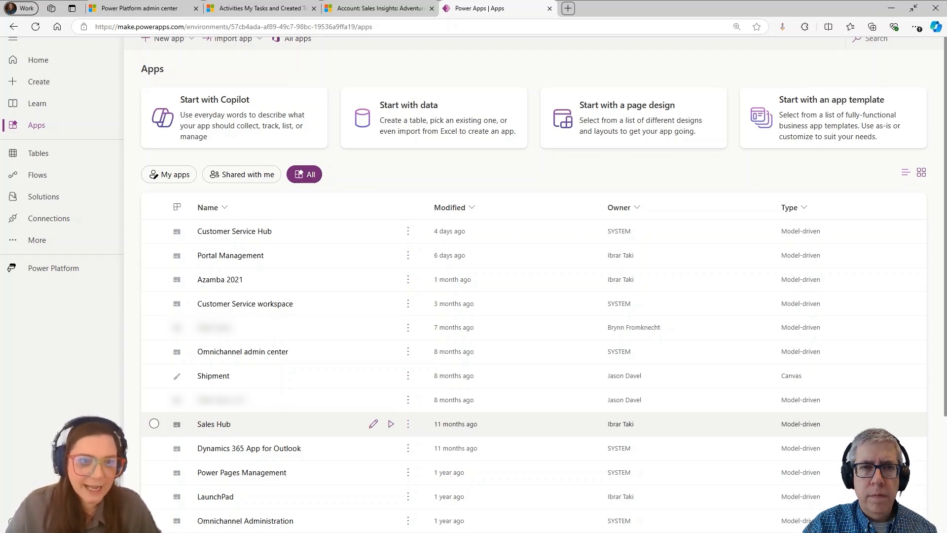
pyautogui.click(210, 428)
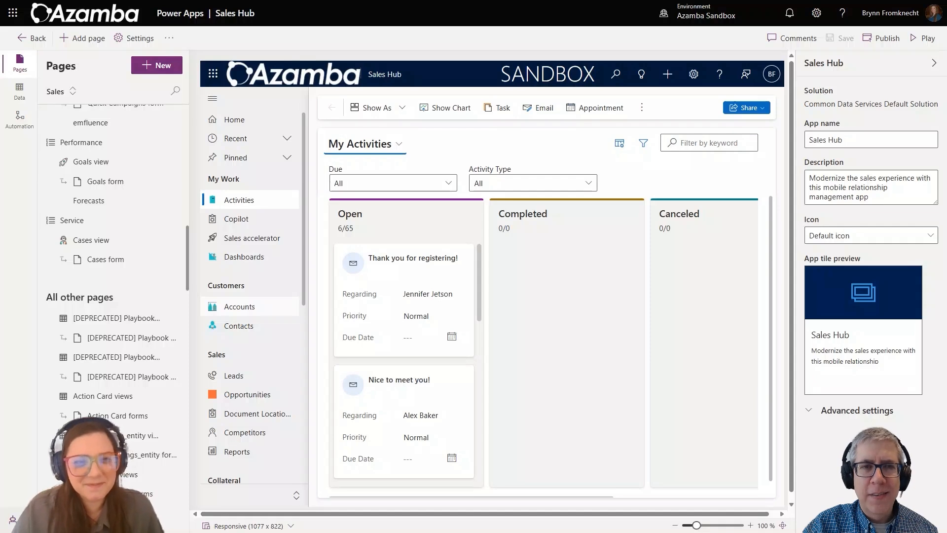
pyautogui.click(265, 315)
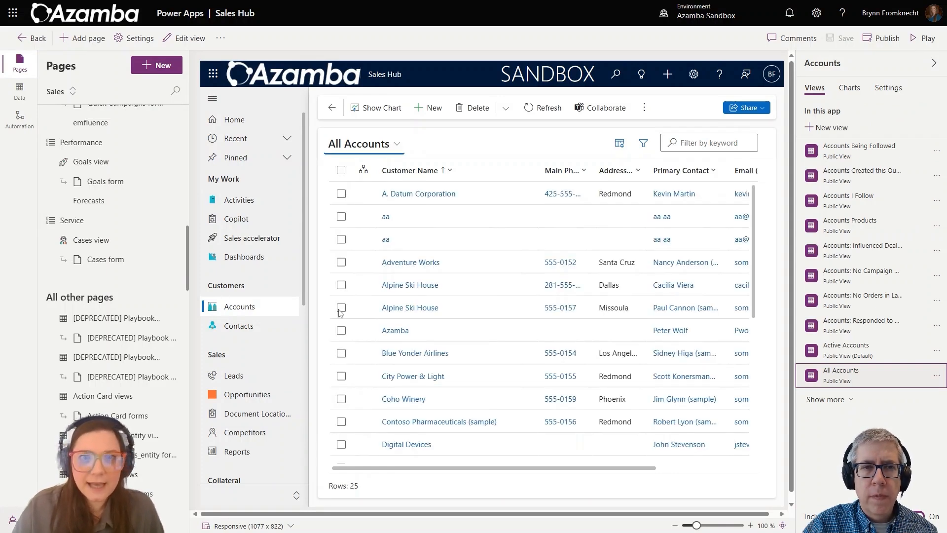
# Open the Coho Winery account in the preview, collapse the app navigation and look over the account form
pyautogui.scroll(-3, 397, 276)
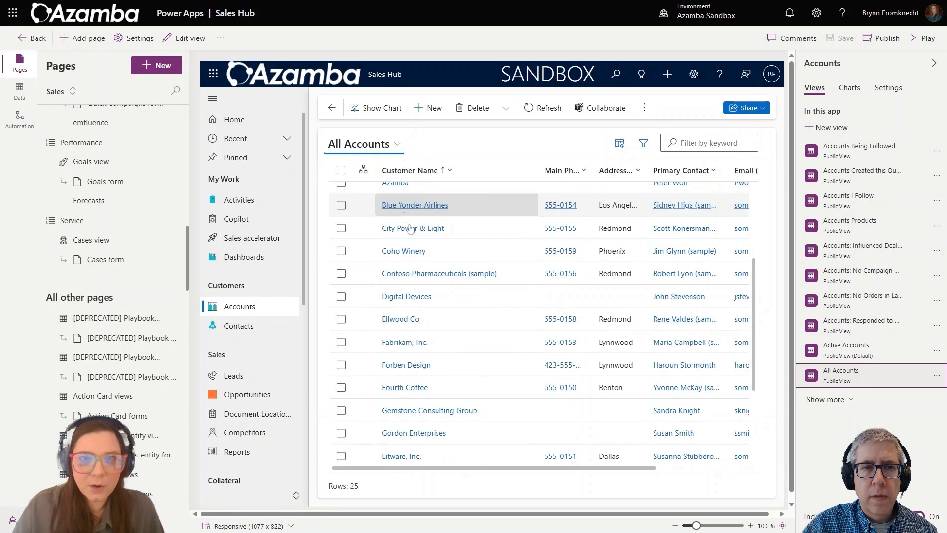
pyautogui.click(410, 251)
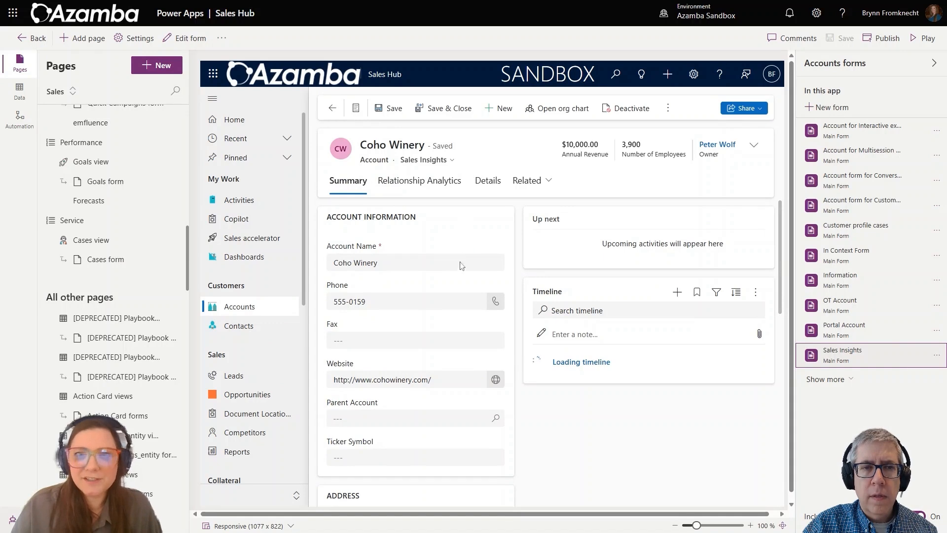
pyautogui.scroll(-1, 444, 296)
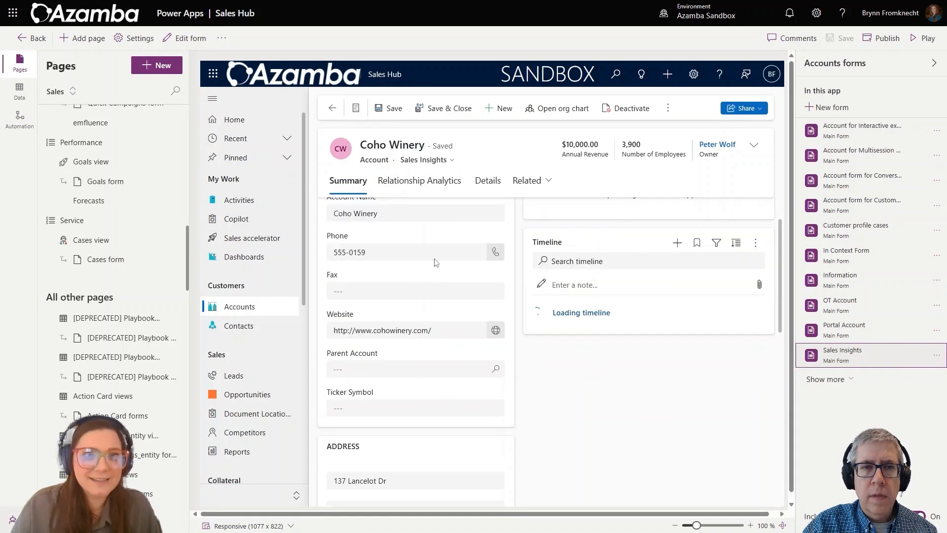
pyautogui.click(212, 104)
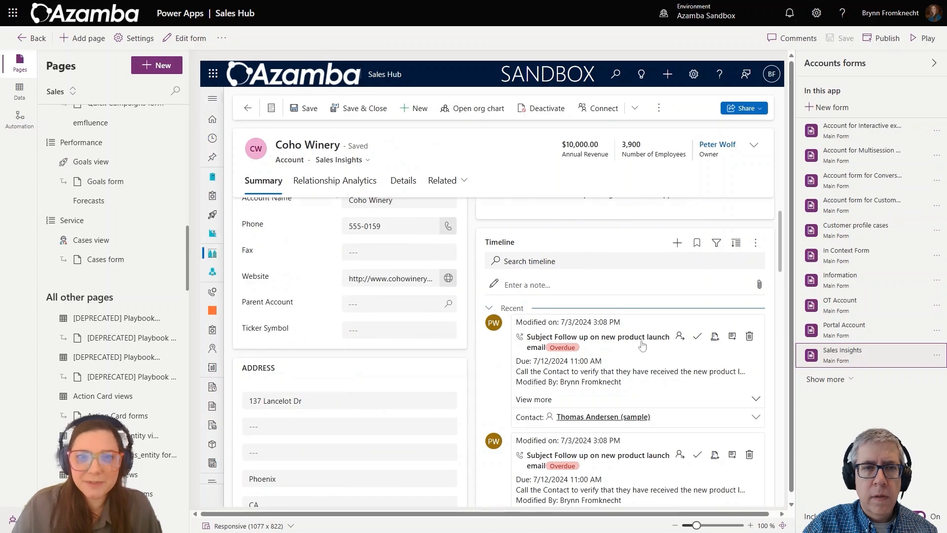
pyautogui.scroll(1, 642, 342)
pyautogui.scroll(-1, 641, 347)
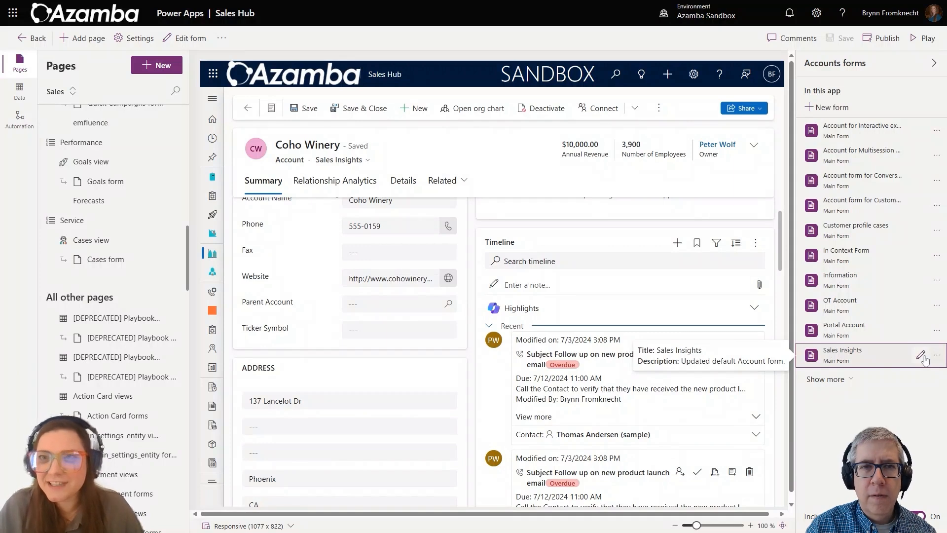
# Open the Sales Insights main form for editing and select the Fax field with its label text
pyautogui.click(924, 359)
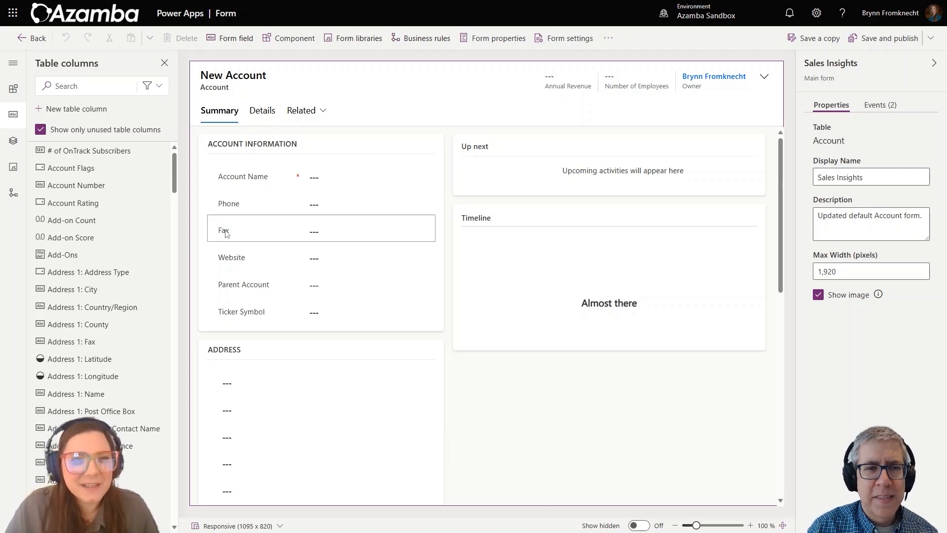
pyautogui.click(308, 233)
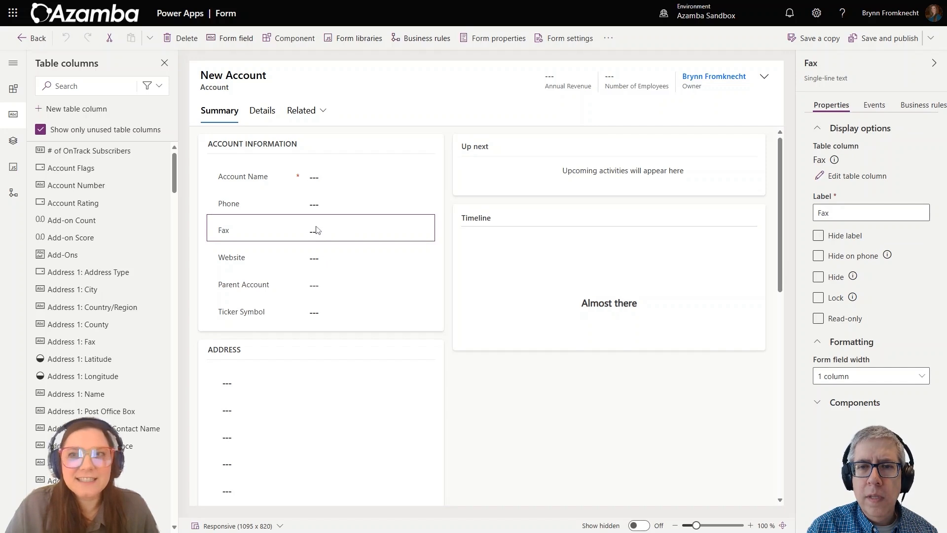
pyautogui.click(864, 326)
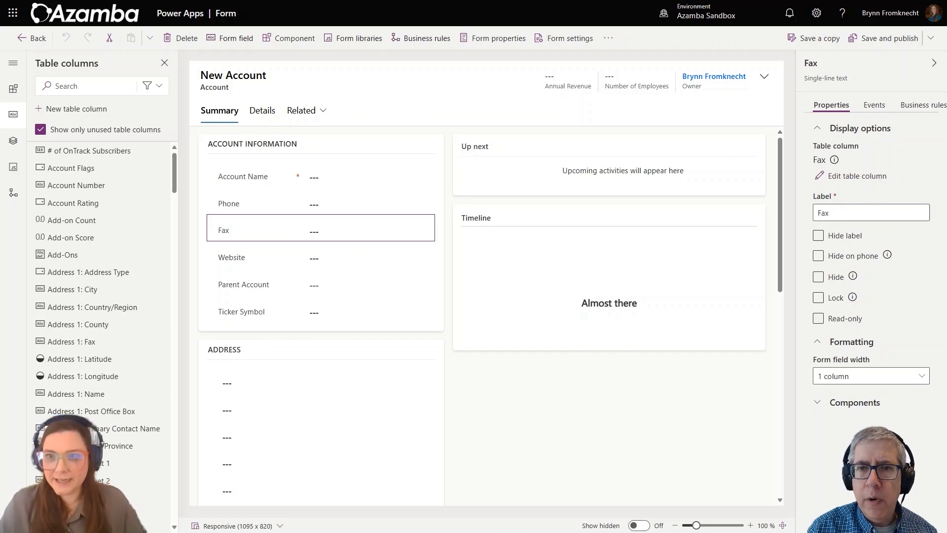
pyautogui.doubleClick(814, 213)
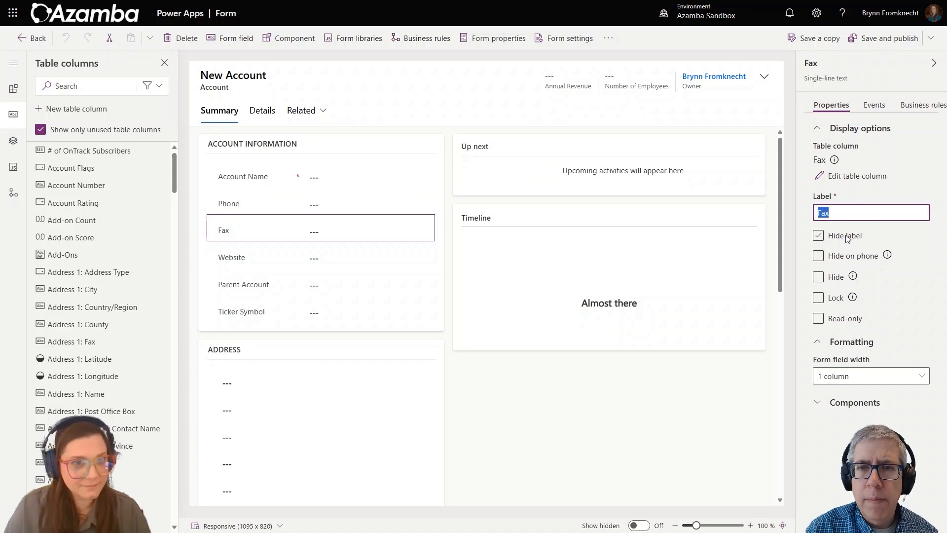
# Try hiding the Fax field's label on the form and show the label again
pyautogui.click(820, 235)
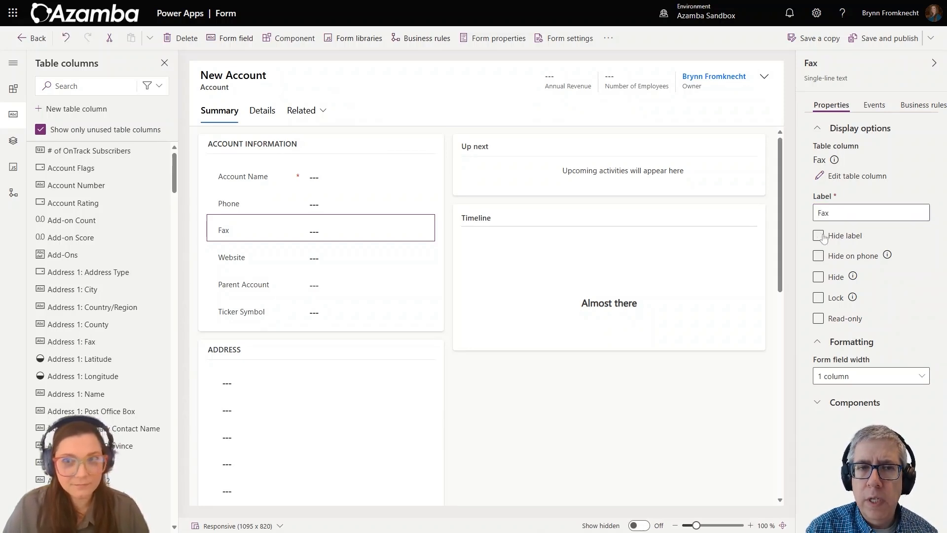
pyautogui.click(819, 236)
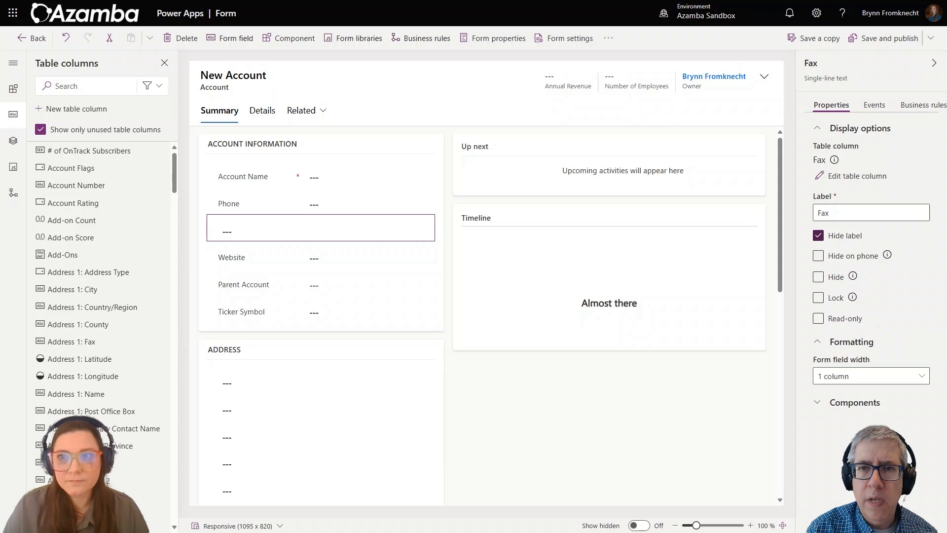
pyautogui.click(822, 237)
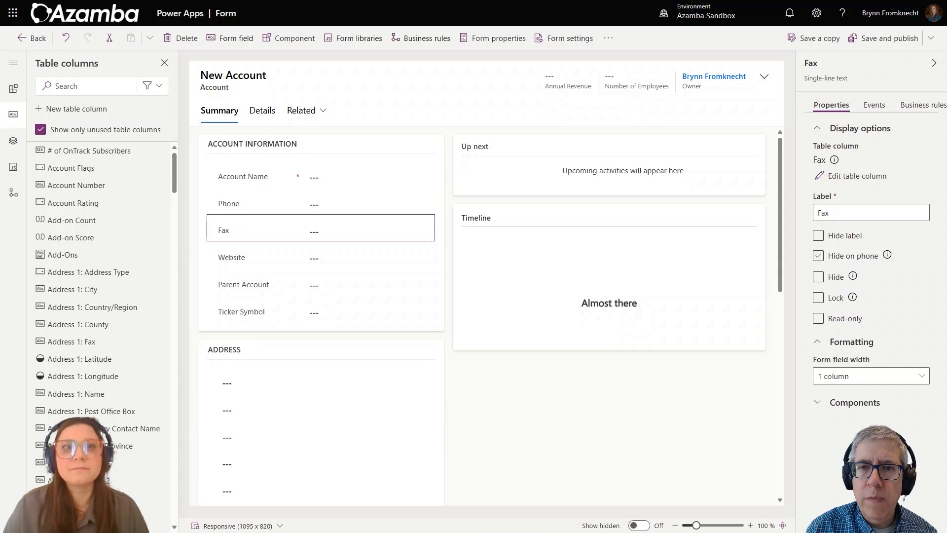
# Set the Fax field to be hidden on phone
pyautogui.click(821, 257)
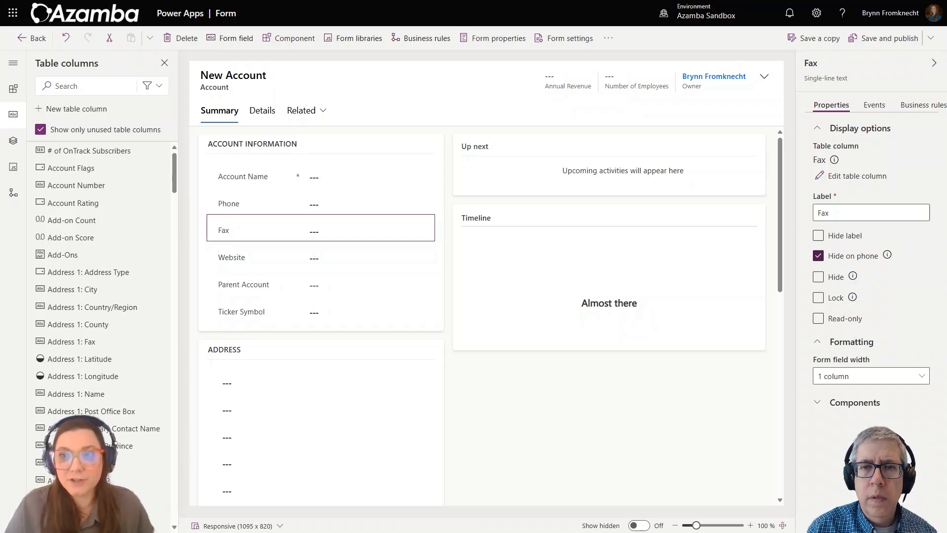
# Turn off Hide on phone for the Fax field, and try its Hide and Read-only options, leaving both switched off
pyautogui.click(819, 257)
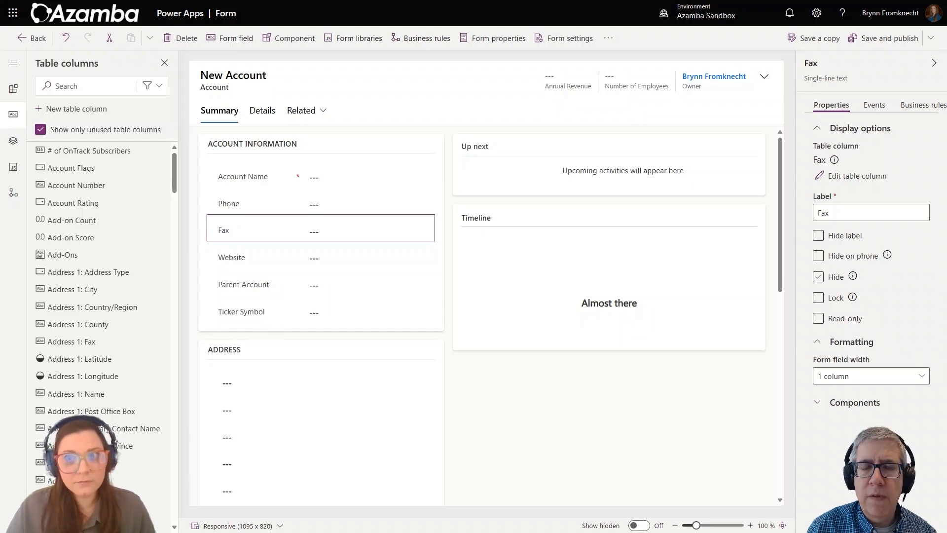
pyautogui.click(819, 278)
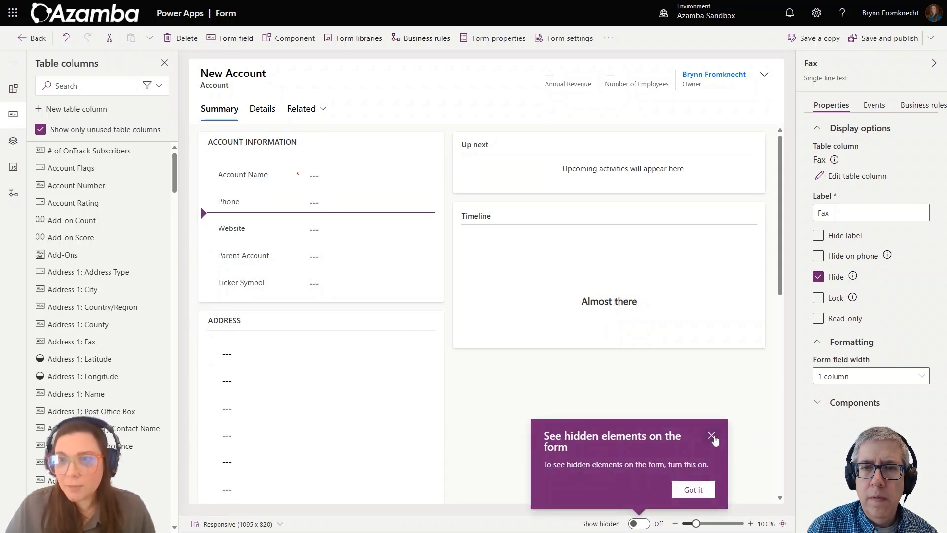
pyautogui.click(712, 435)
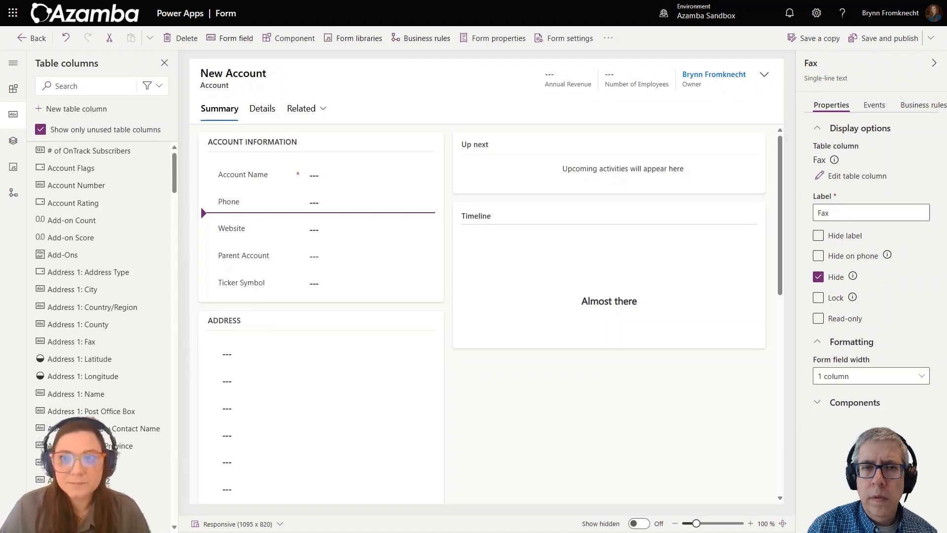
pyautogui.click(818, 277)
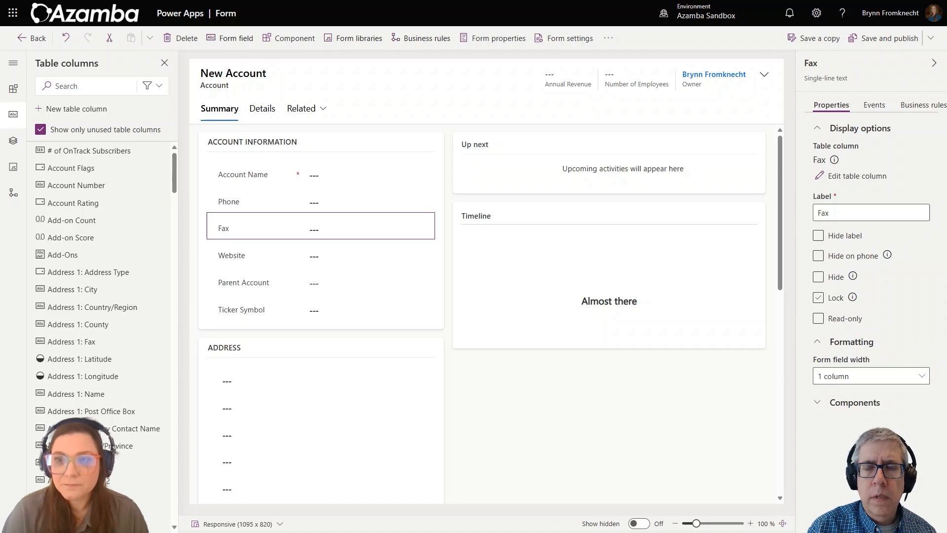
pyautogui.click(831, 319)
pyautogui.click(830, 321)
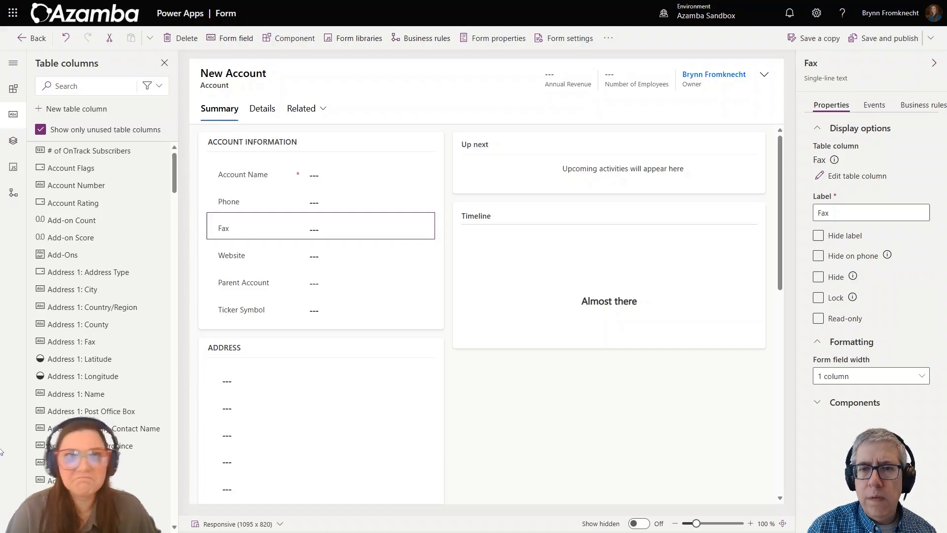
# Remove the Fax field from the Account Information section and select the Summary tab
pyautogui.moveTo(49, 433)
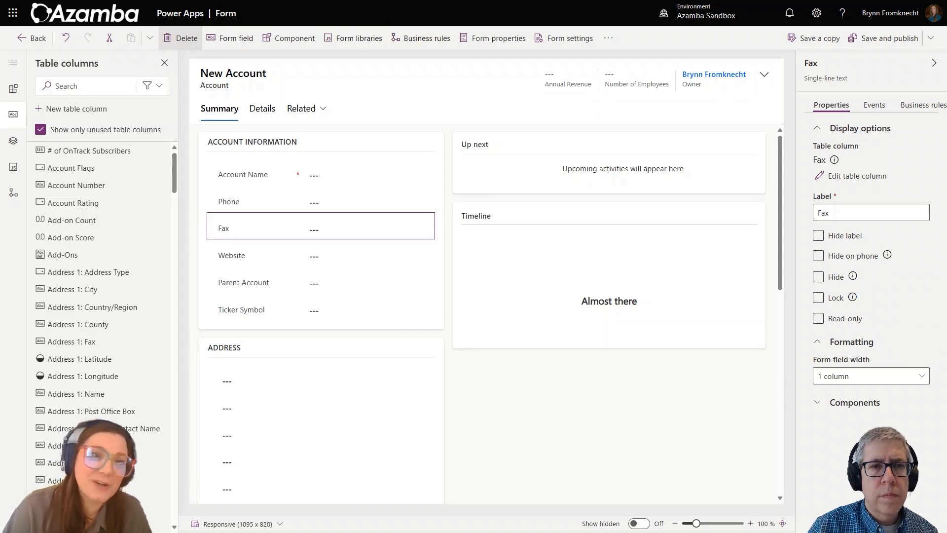
pyautogui.click(187, 38)
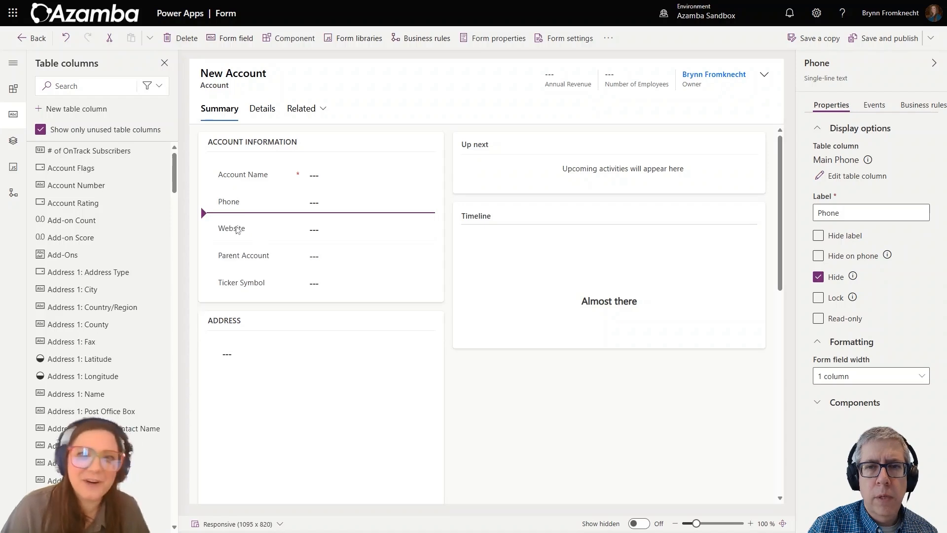
pyautogui.click(450, 231)
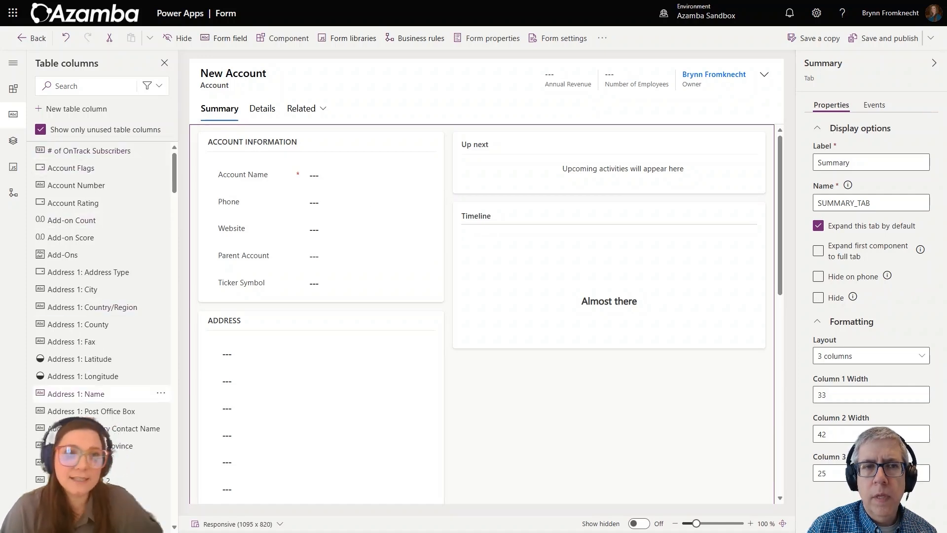
# Search the unused table columns for "fax" and add the Fax column back to the form below Phone
pyautogui.moveTo(104, 426)
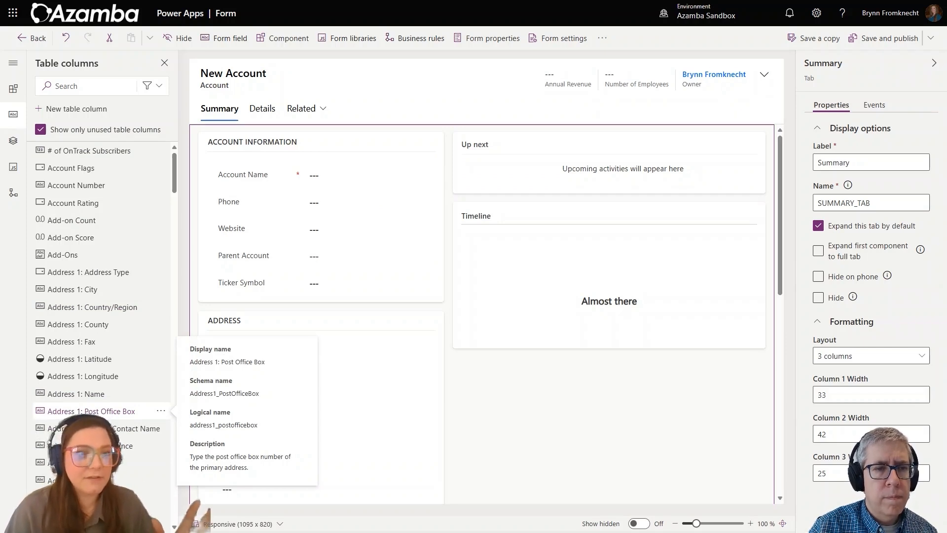
pyautogui.scroll(-3, 99, 419)
pyautogui.scroll(-12, 99, 432)
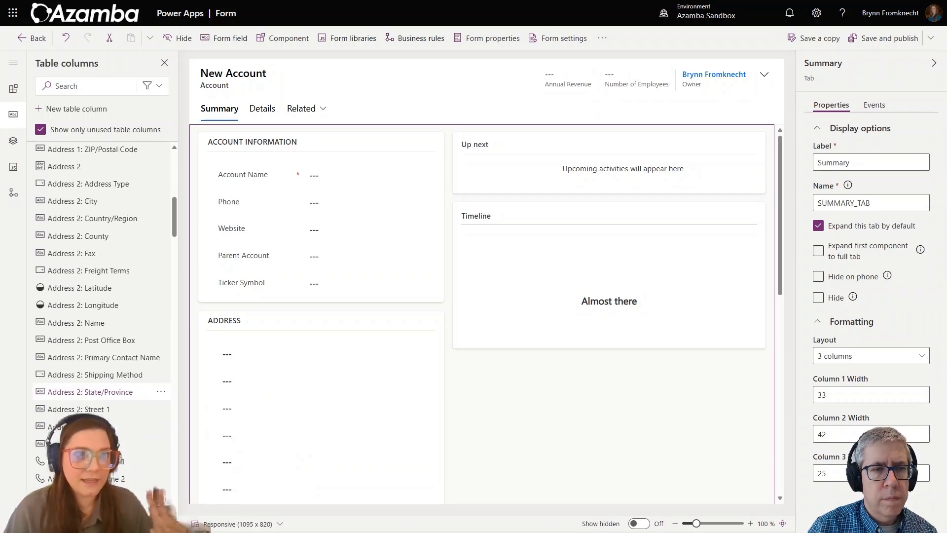
pyautogui.scroll(-14, 99, 444)
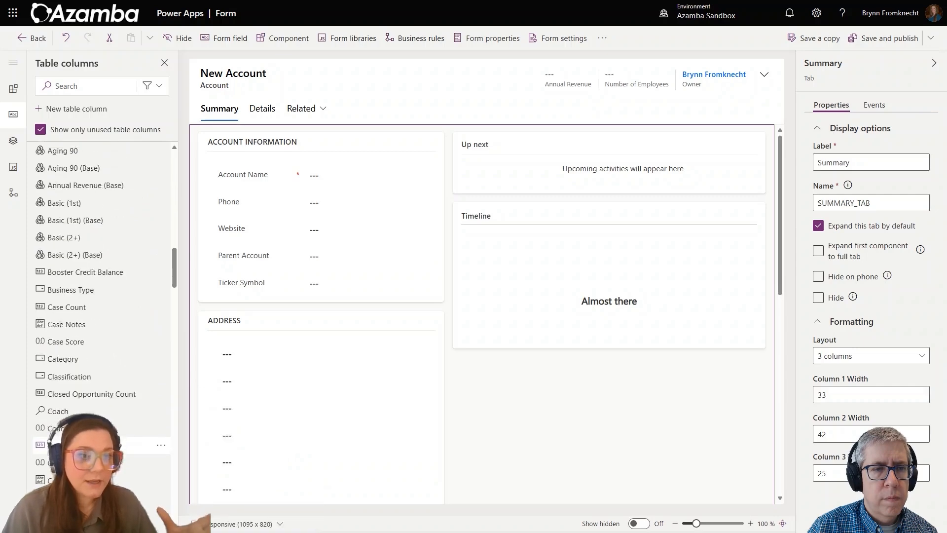
pyautogui.scroll(-6, 98, 439)
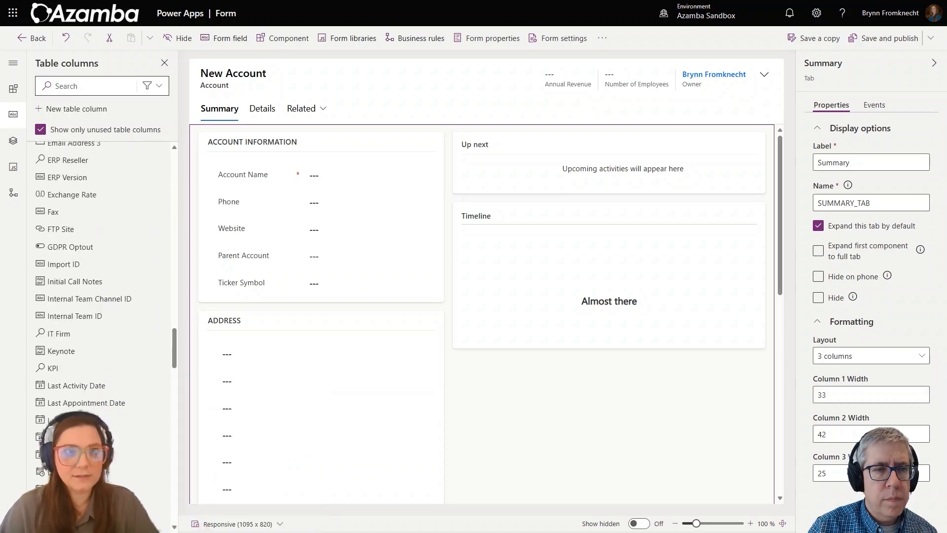
pyautogui.click(64, 88)
pyautogui.write('fax')
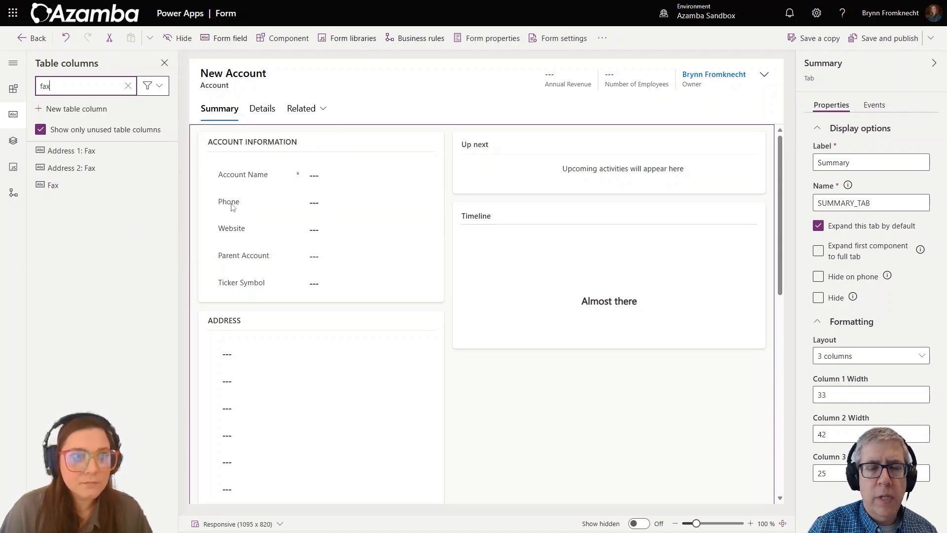
pyautogui.click(232, 204)
pyautogui.moveTo(63, 194)
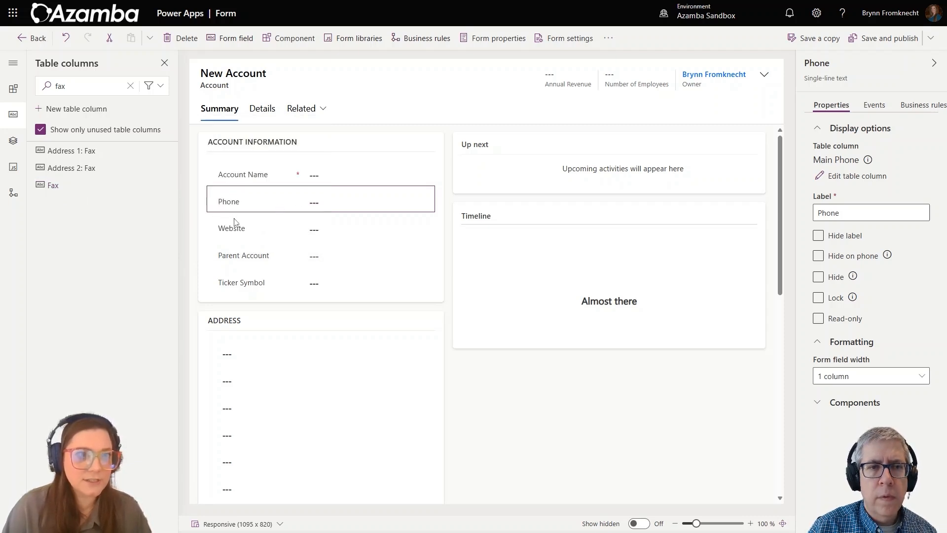
pyautogui.click(58, 186)
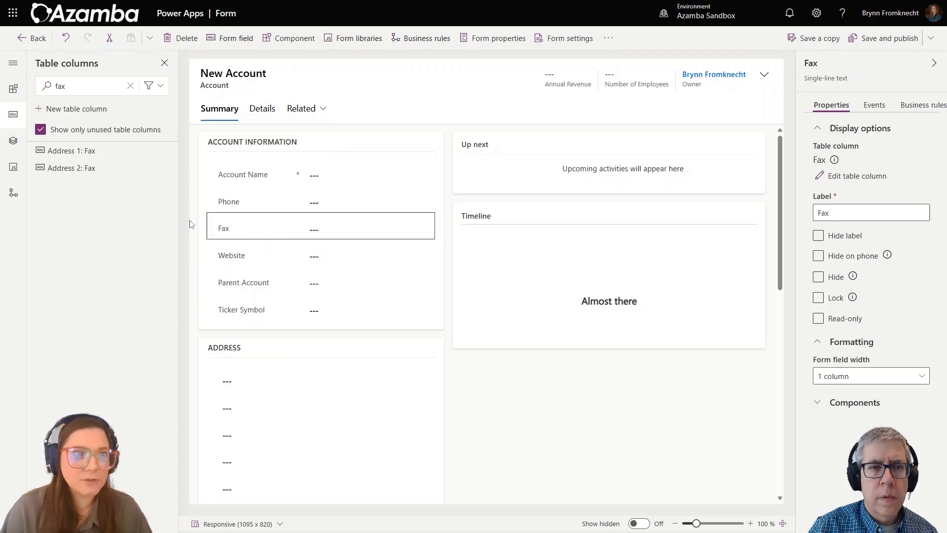
# Place the Address 1: Fax column below the Fax field, and remove both fax fields from the form
pyautogui.moveTo(63, 157)
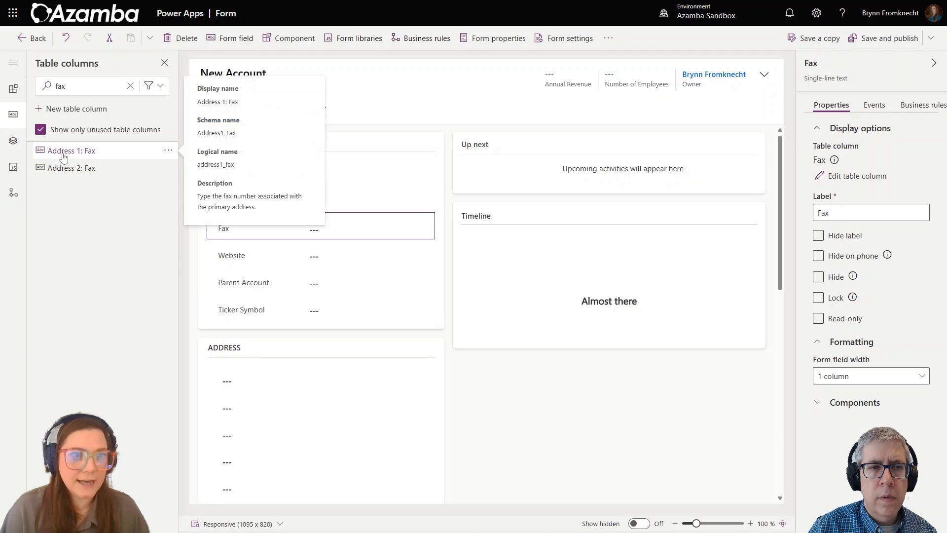
pyautogui.moveTo(62, 157)
pyautogui.mouseDown()
pyautogui.moveTo(210, 247)
pyautogui.moveTo(240, 244)
pyautogui.mouseUp()
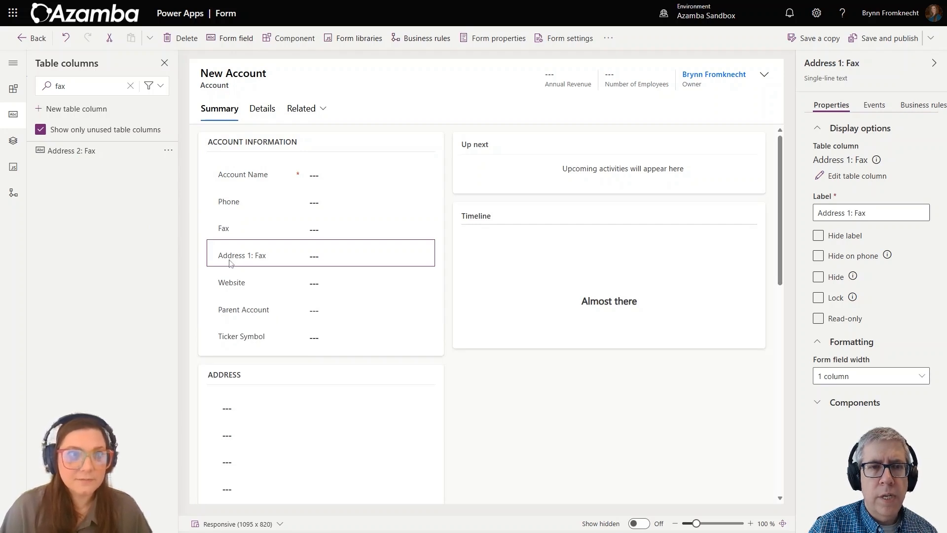
pyautogui.click(178, 43)
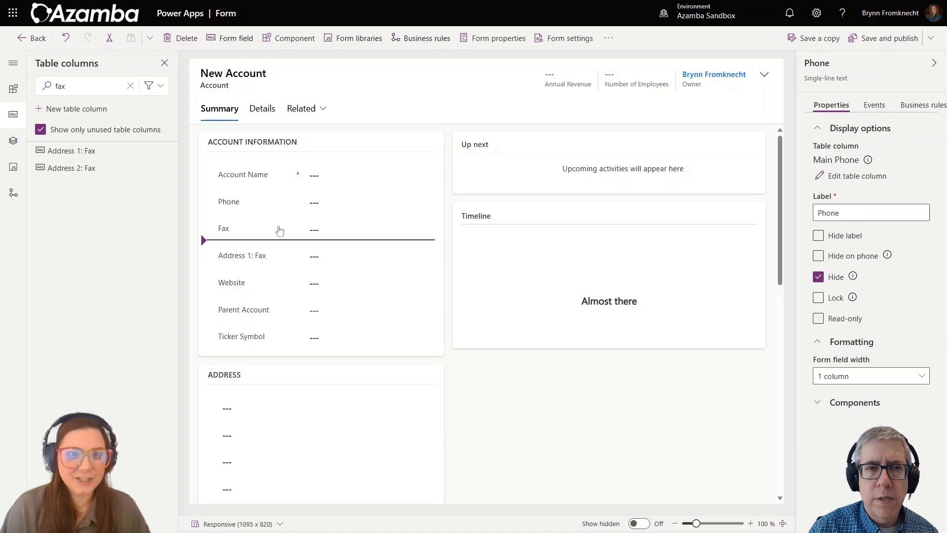
pyautogui.click(276, 229)
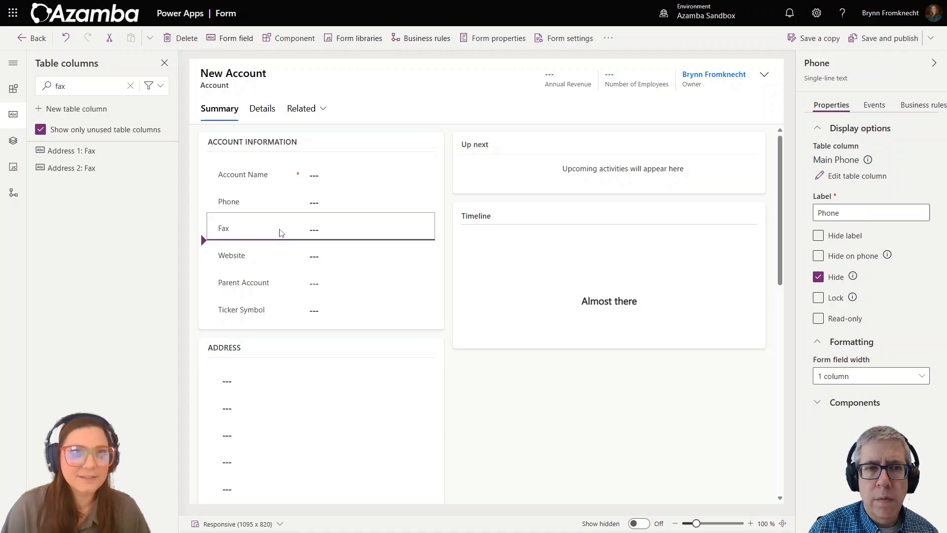
pyautogui.click(183, 40)
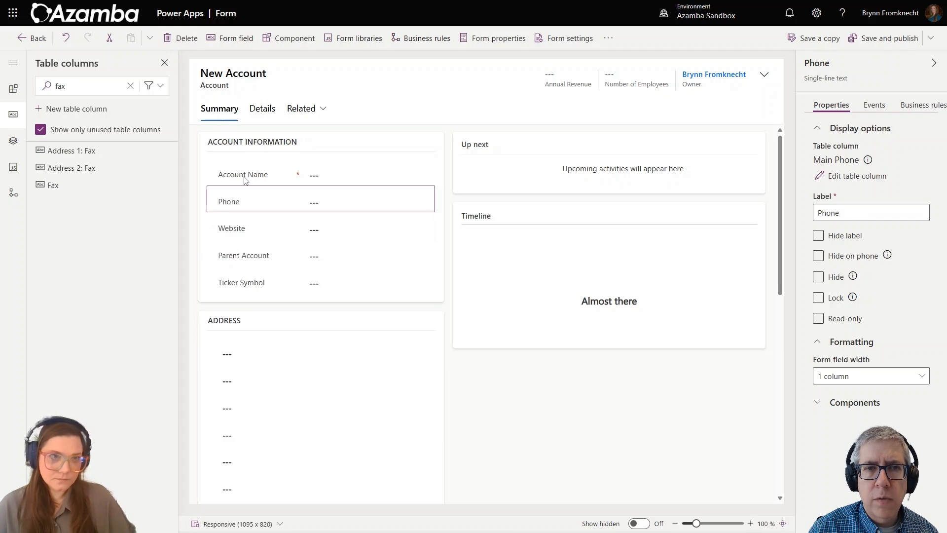
# Clear the column search, select the Summary tab and look at its column layout options
pyautogui.click(129, 87)
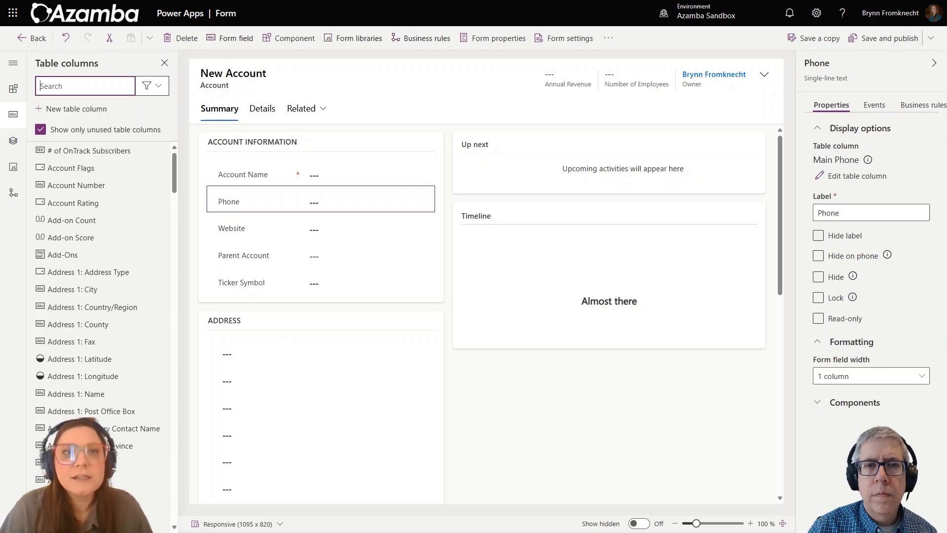
pyautogui.click(195, 135)
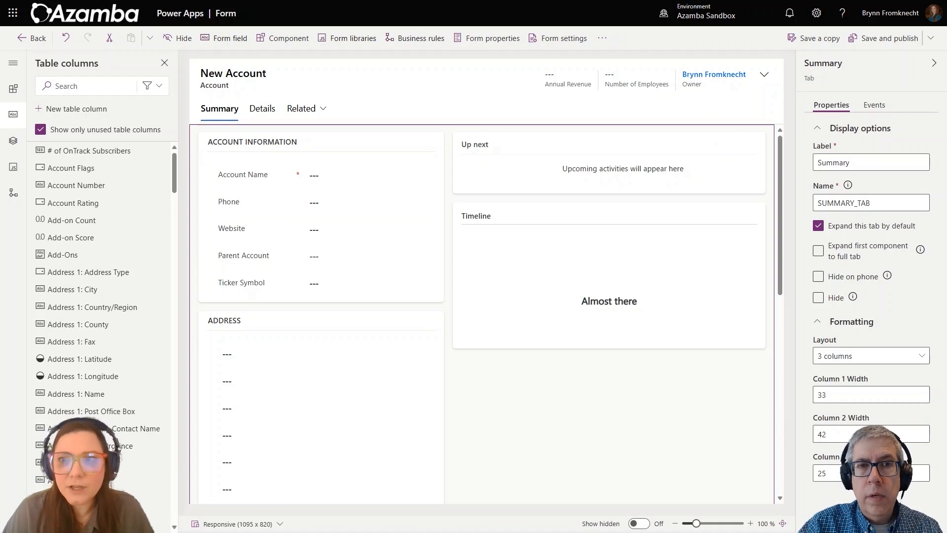
pyautogui.click(846, 354)
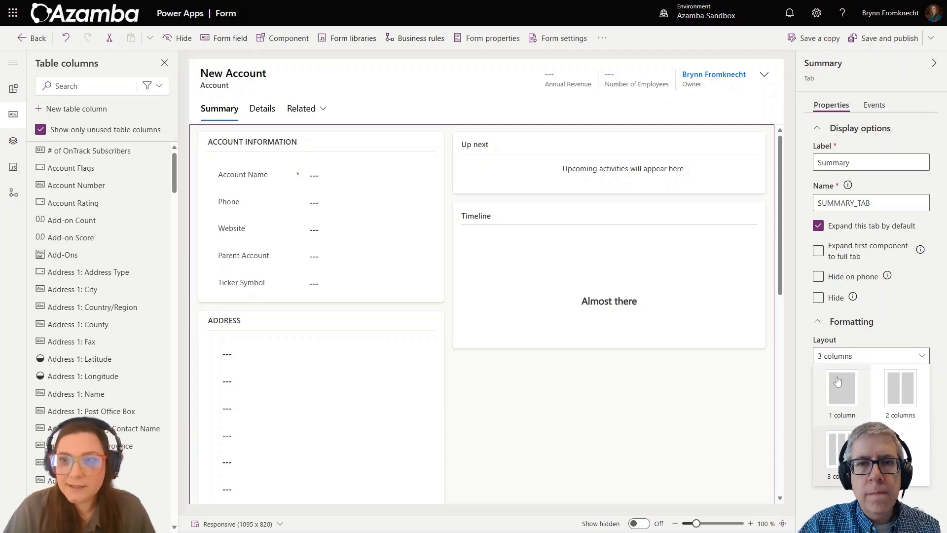
pyautogui.click(911, 322)
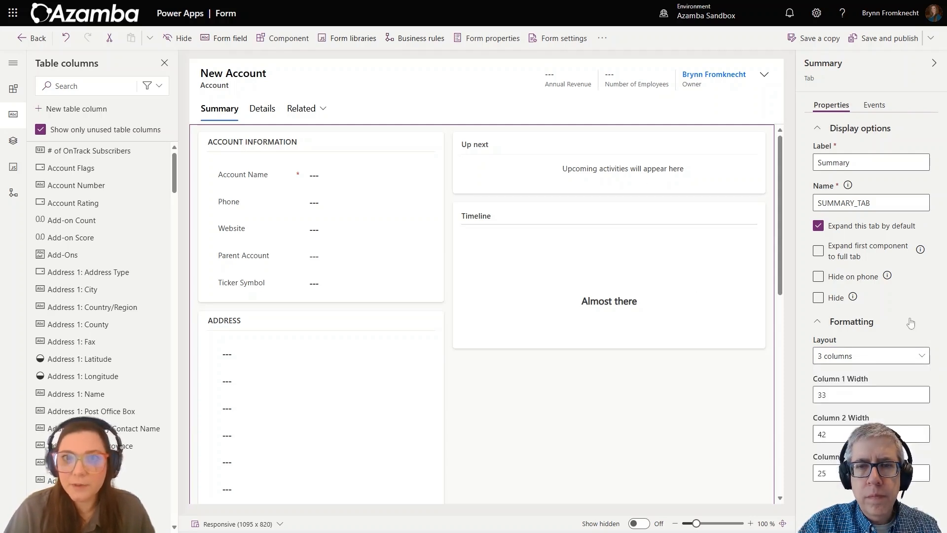
pyautogui.click(911, 323)
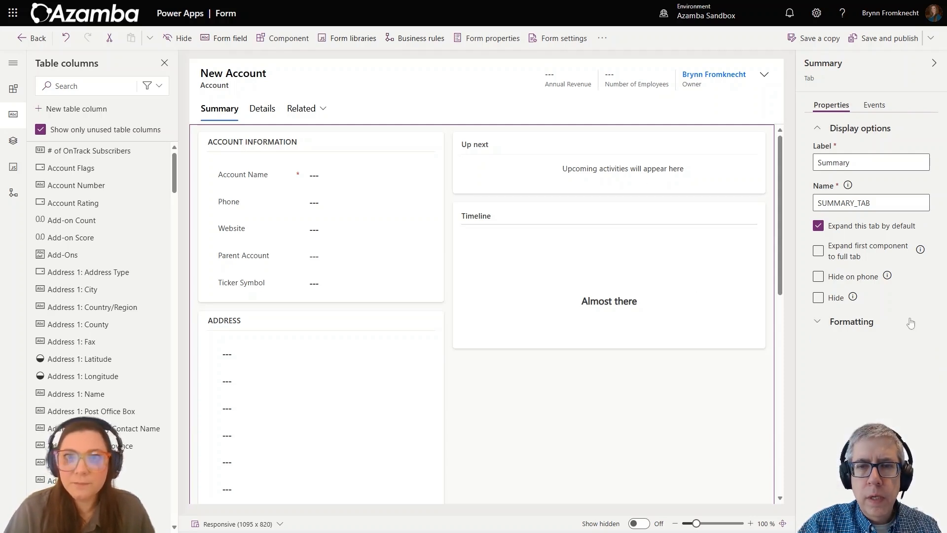
# Move the Up next and Timeline sections into the first column, with Timeline directly below Account Information and above Up next
pyautogui.click(458, 144)
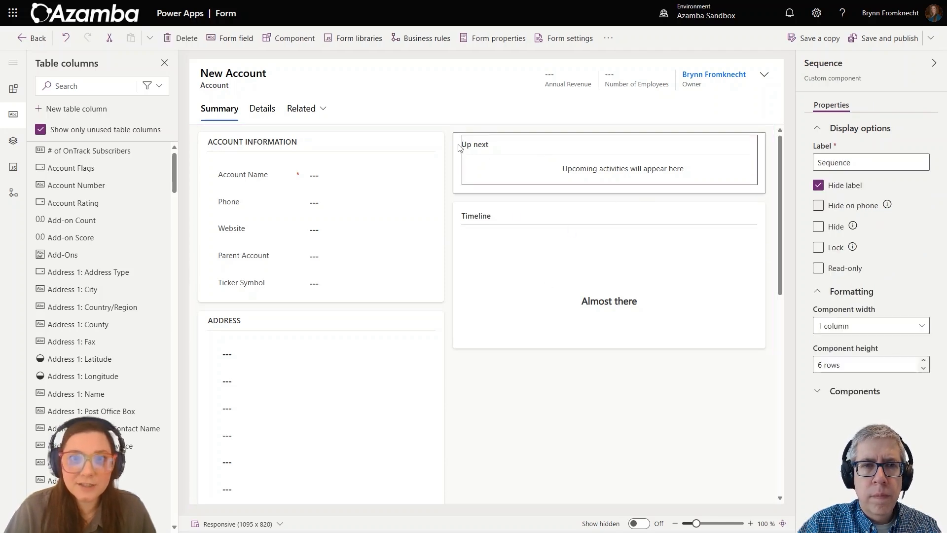
pyautogui.click(456, 145)
pyautogui.moveTo(456, 145); pyautogui.dragTo(461, 251)
pyautogui.moveTo(432, 295); pyautogui.dragTo(358, 302)
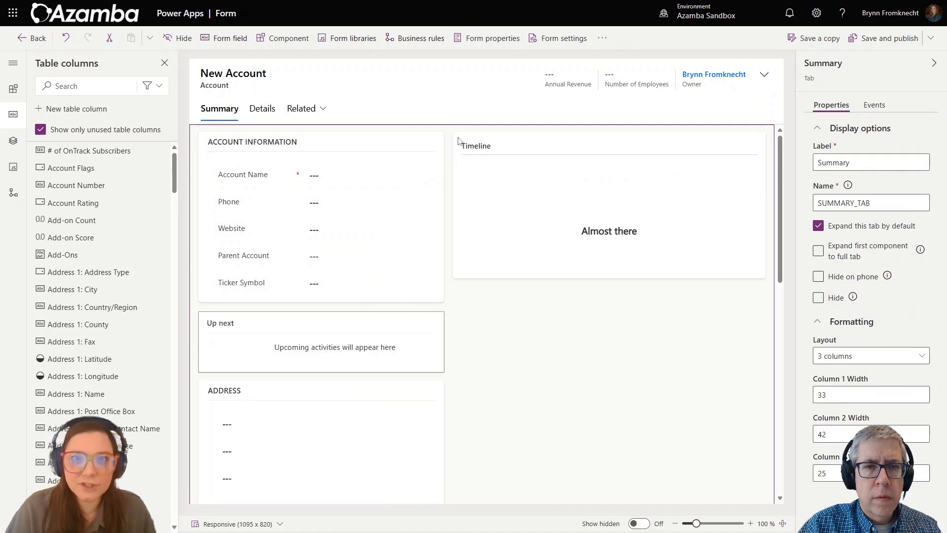
pyautogui.click(456, 141)
pyautogui.moveTo(456, 141); pyautogui.dragTo(337, 301)
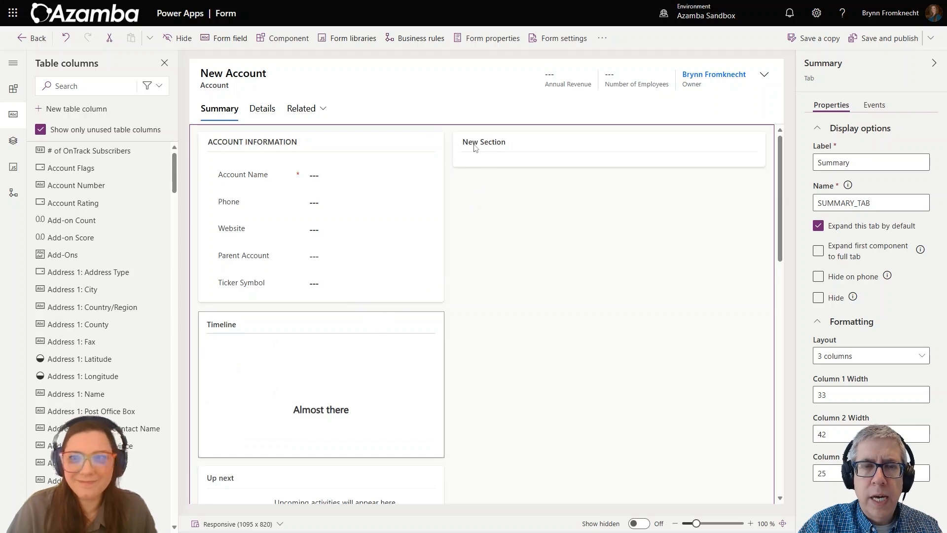
# Set the Summary tab's layout to 2 columns with widths of 70 and 30, and check the resized form
pyautogui.click(922, 356)
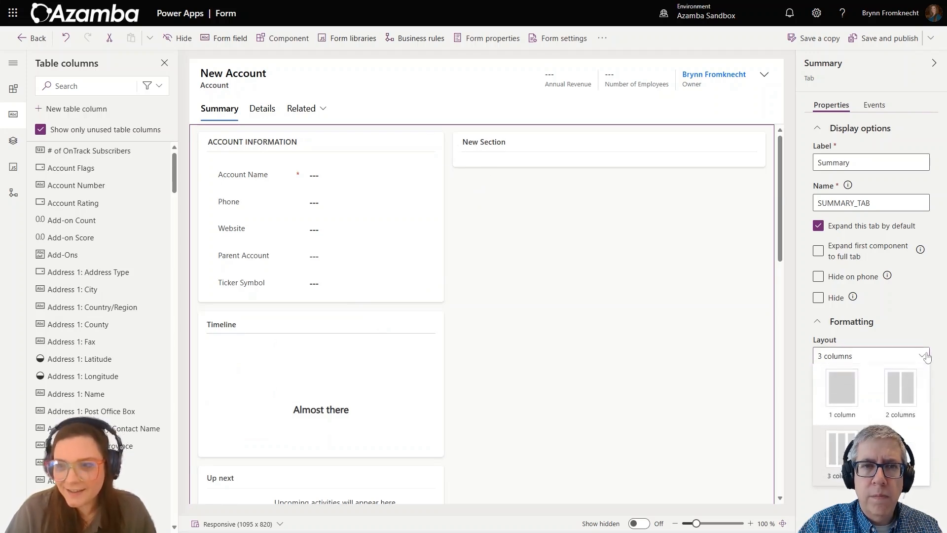
pyautogui.click(909, 393)
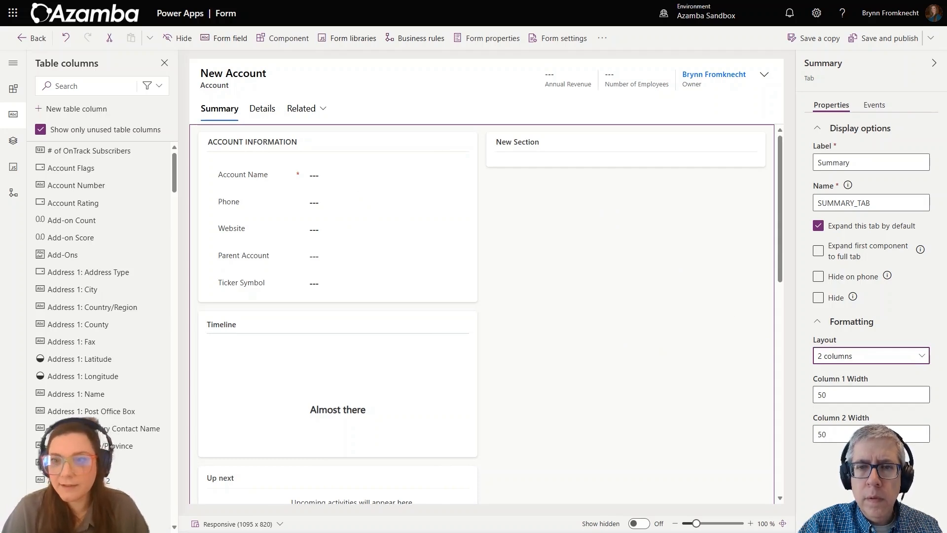
pyautogui.doubleClick(820, 395)
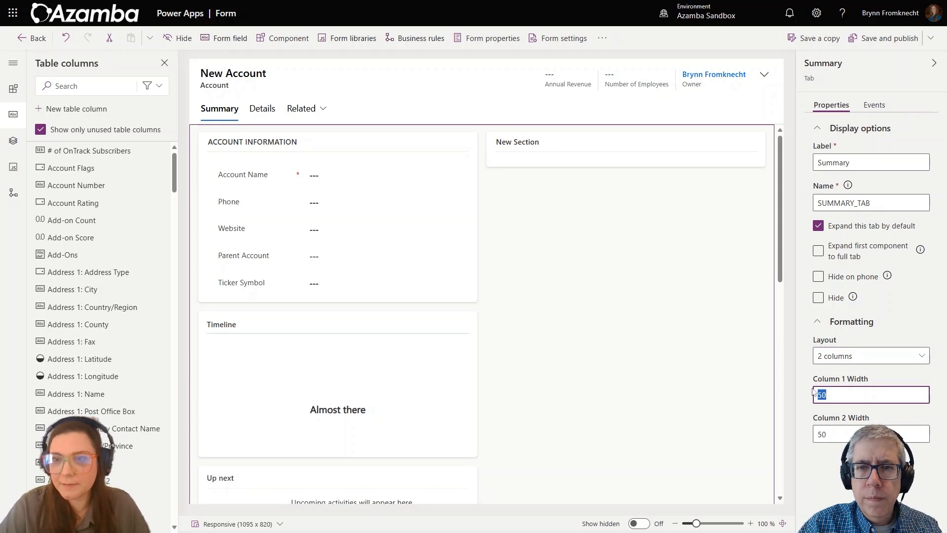
pyautogui.write('7')
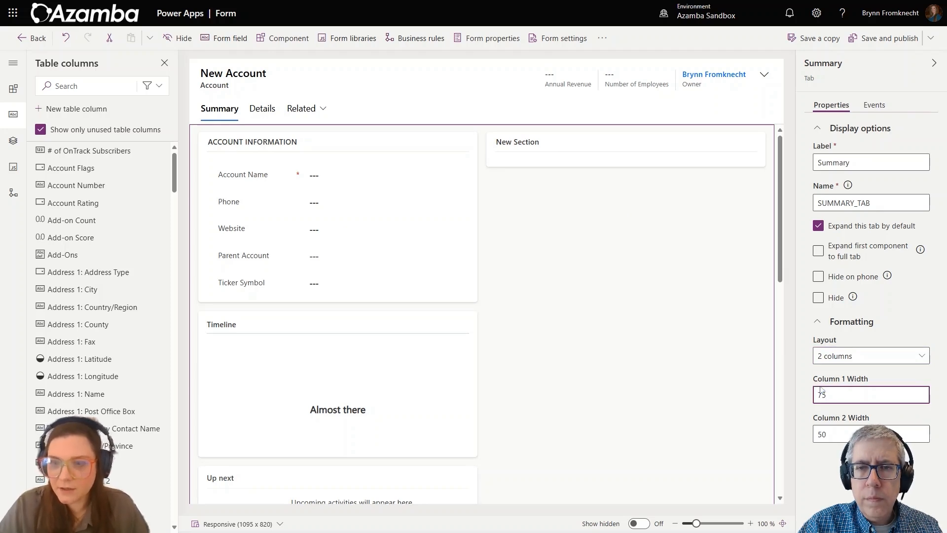
pyautogui.write('5')
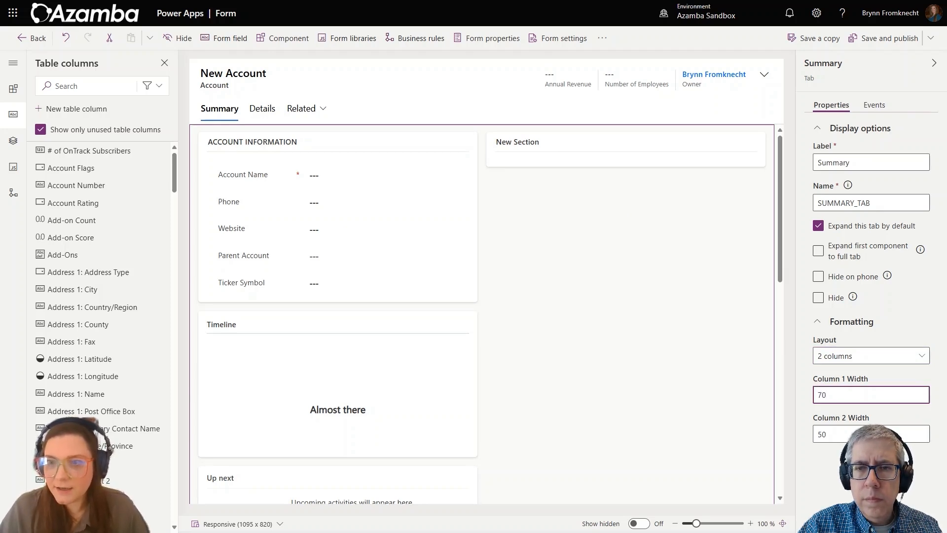
pyautogui.click(870, 434)
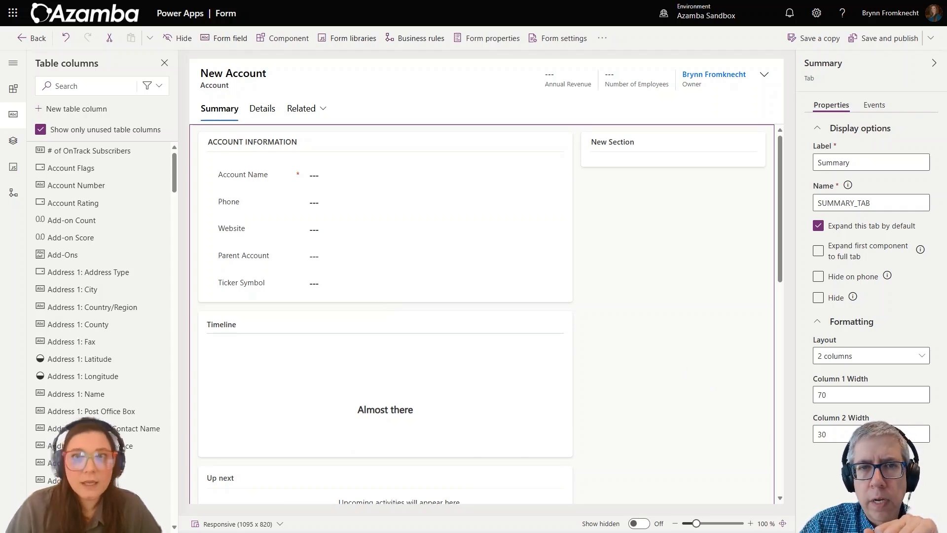
pyautogui.scroll(-7, 710, 277)
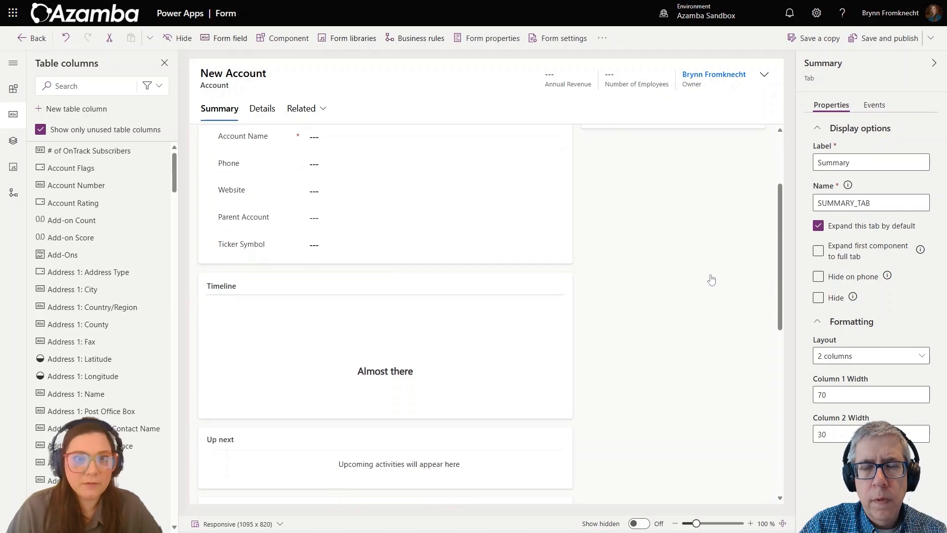
# Move the Up next section to the head of the second column, above New Section
pyautogui.scroll(-4, 567, 316)
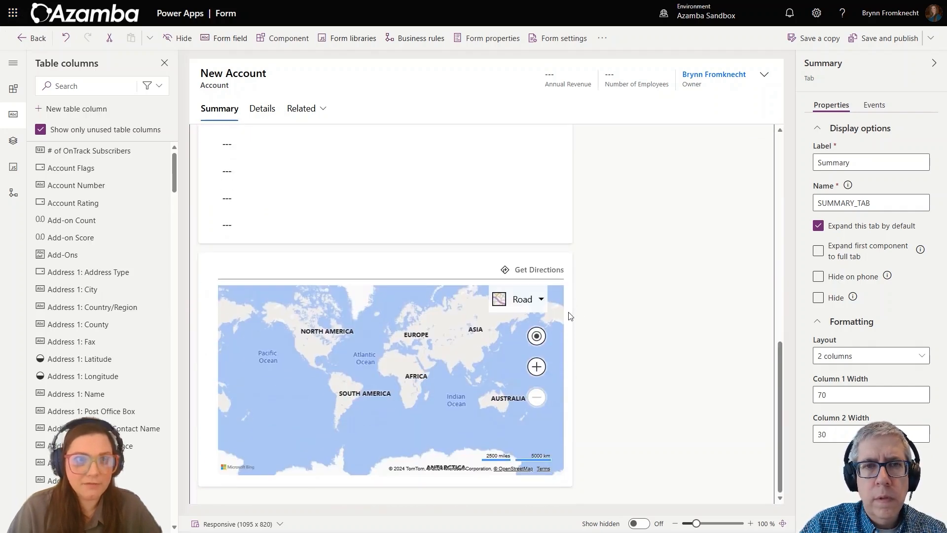
pyautogui.scroll(10, 570, 315)
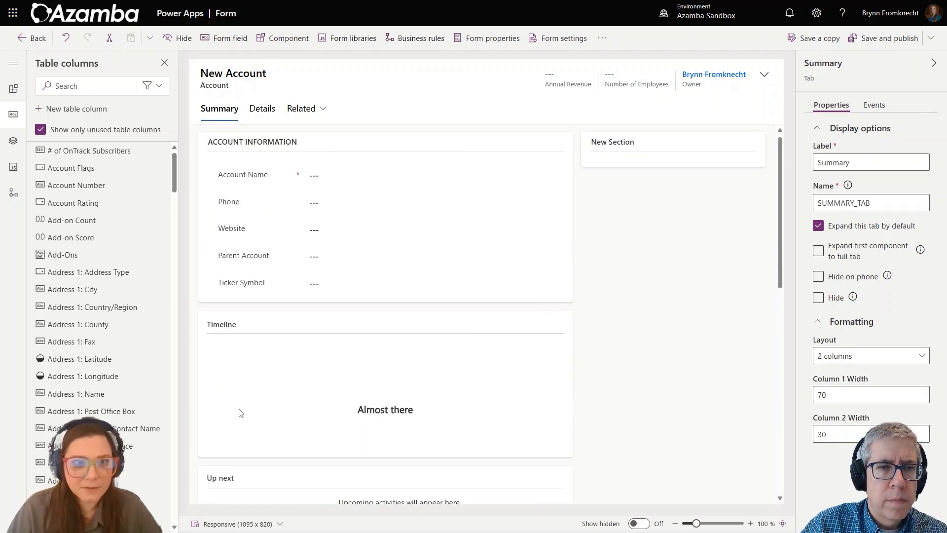
pyautogui.scroll(-3, 239, 413)
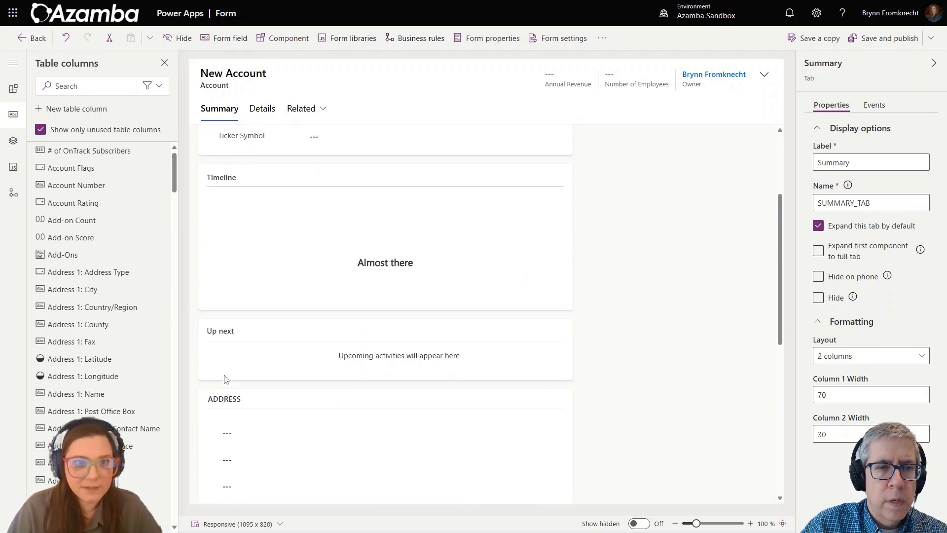
pyautogui.click(207, 334)
pyautogui.click(206, 336)
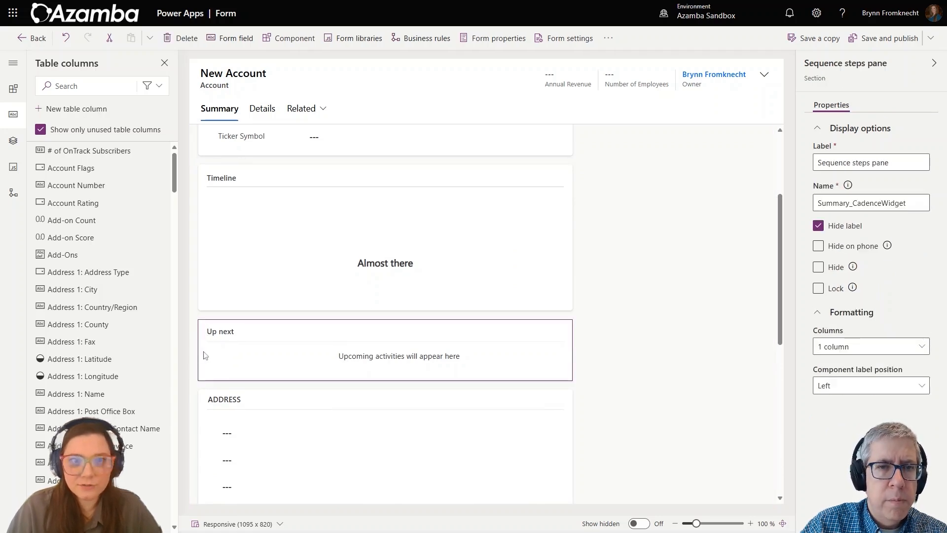
pyautogui.moveTo(205, 355); pyautogui.dragTo(630, 142)
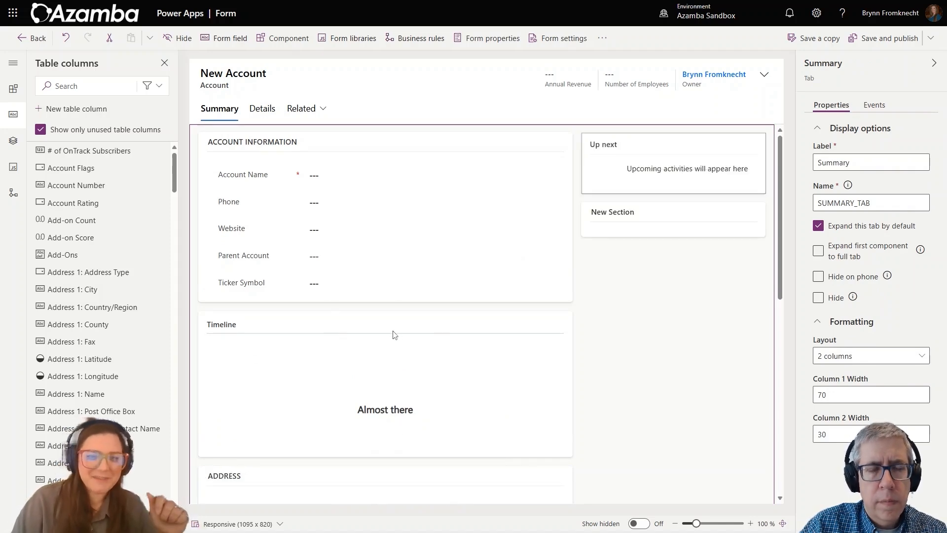
# Move the Address section into the second column, between Up next and New Section
pyautogui.scroll(-2, 380, 366)
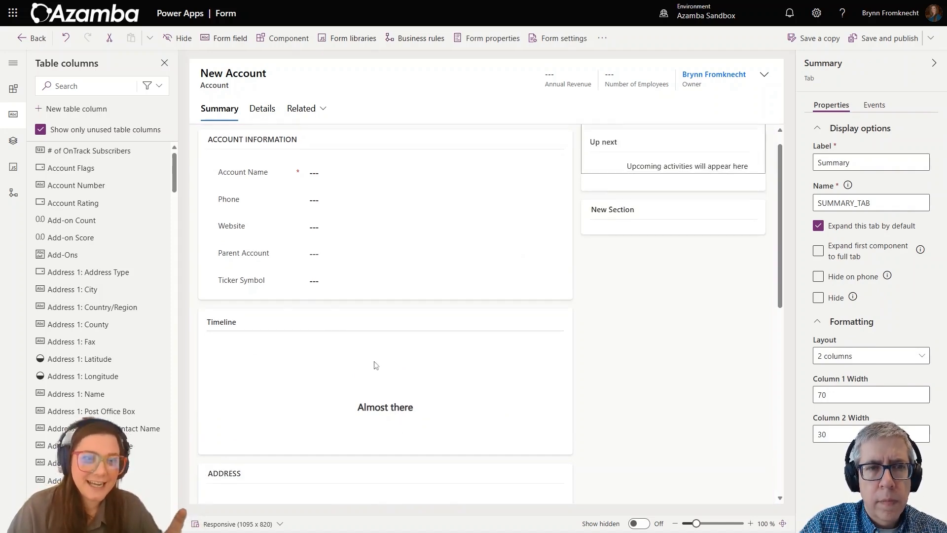
pyautogui.scroll(-1, 328, 377)
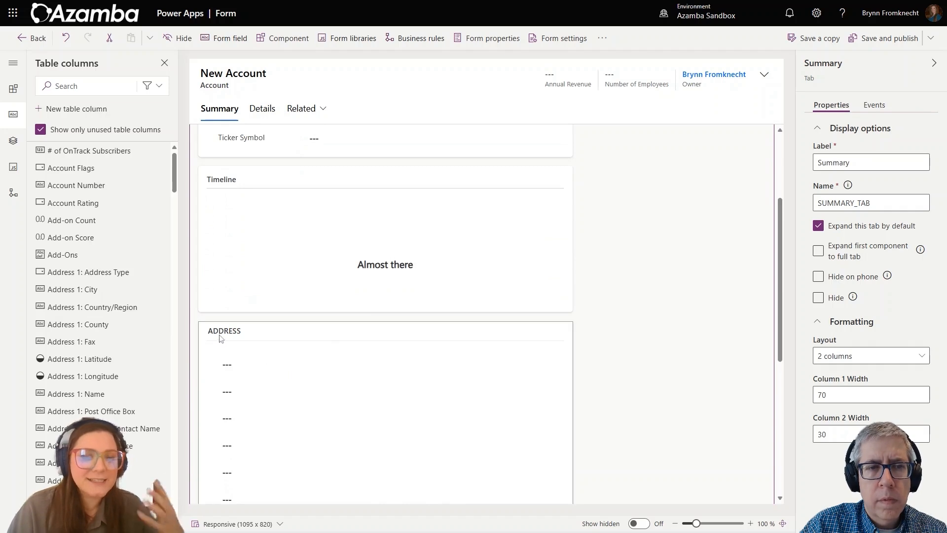
pyautogui.click(206, 337)
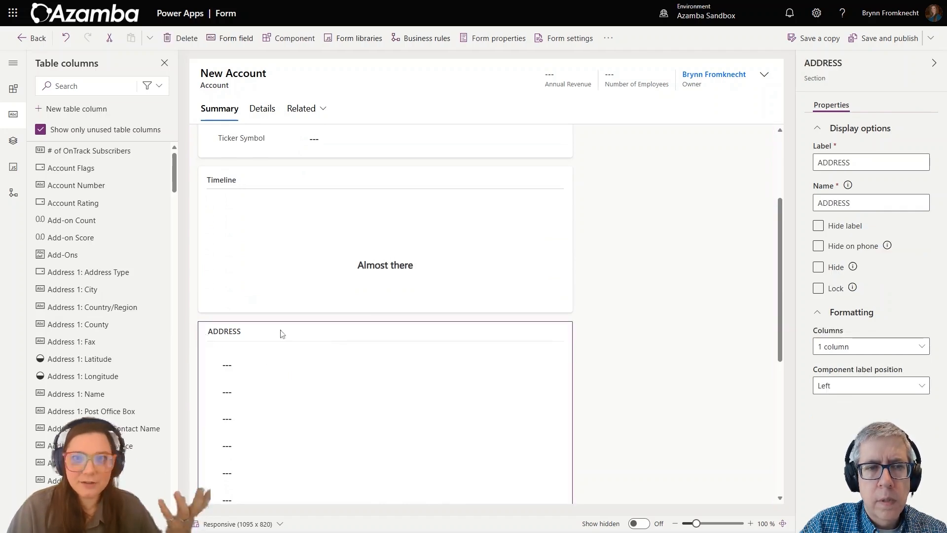
pyautogui.moveTo(279, 332); pyautogui.dragTo(677, 200)
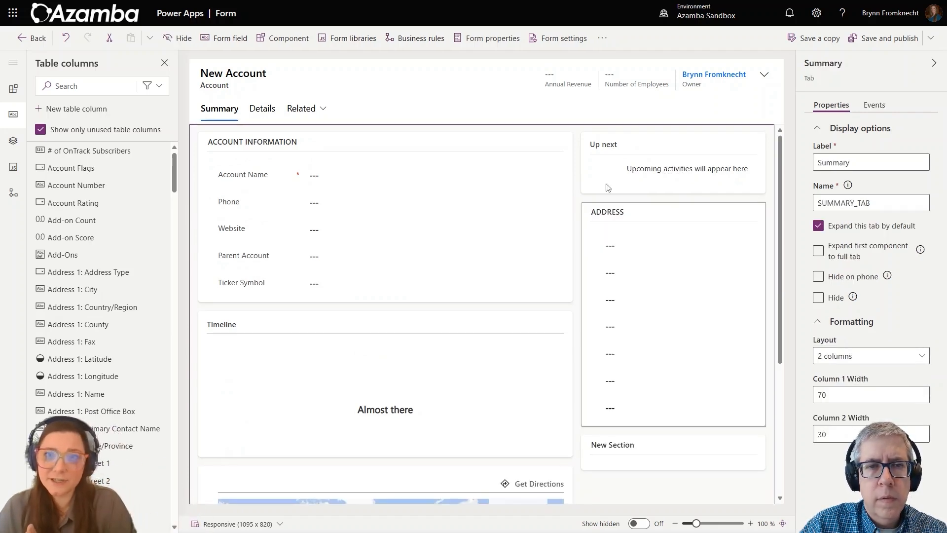
# Move the whole map section into the second column, directly below Address and above New Section
pyautogui.click(684, 448)
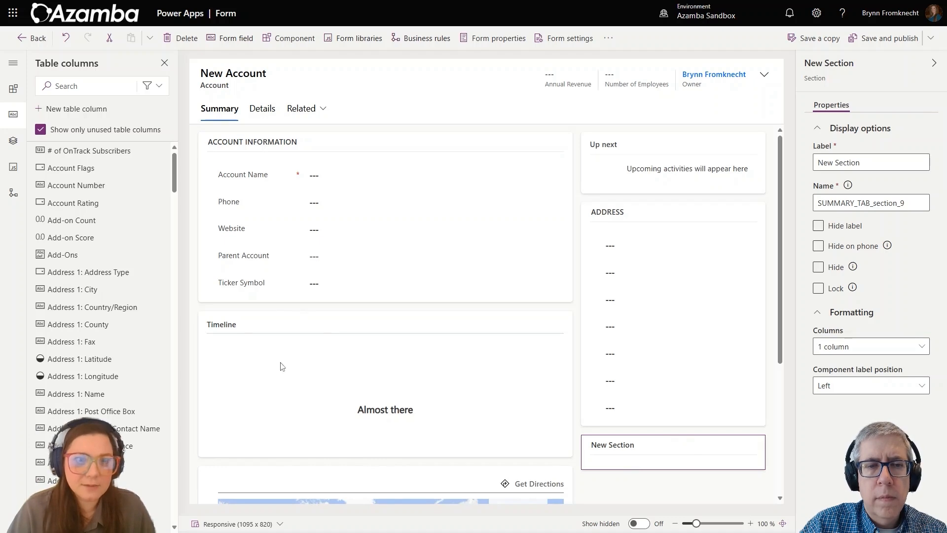
pyautogui.scroll(-4, 282, 367)
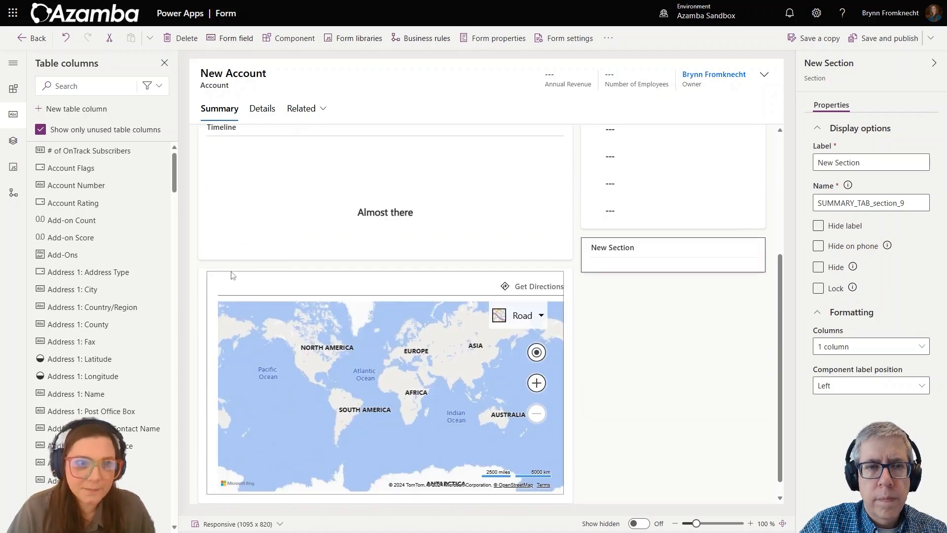
pyautogui.click(202, 285)
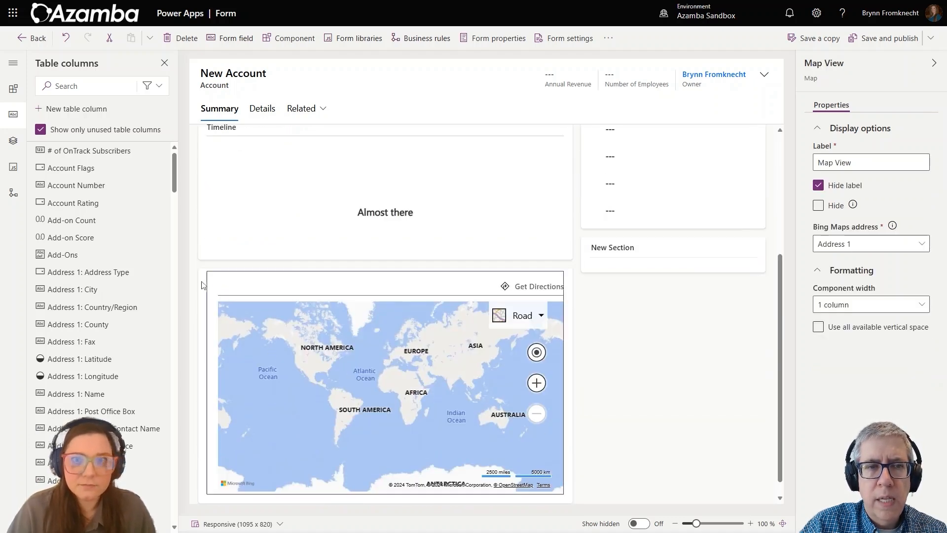
pyautogui.click(202, 285)
pyautogui.moveTo(202, 285); pyautogui.dragTo(623, 268)
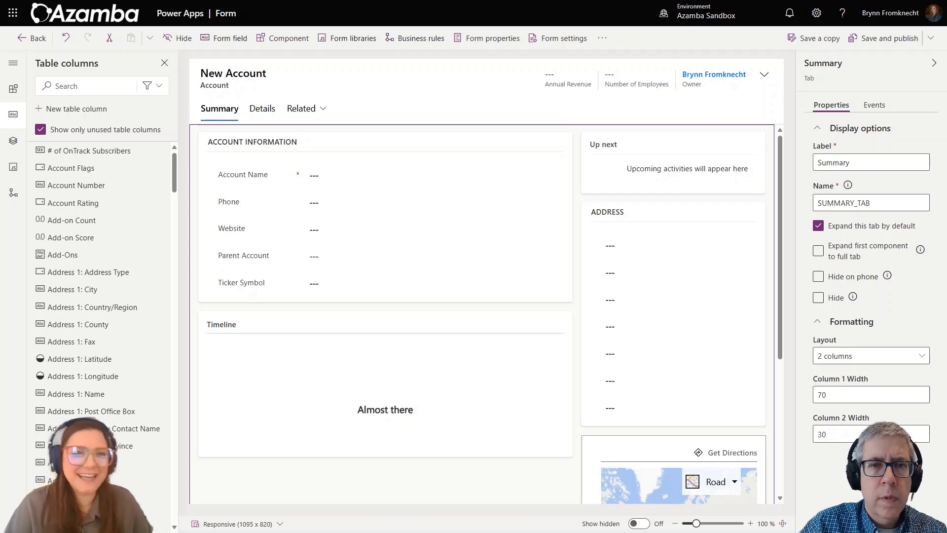
# Relabel the ACCOUNT INFORMATION section in title case as "Account Information"
pyautogui.click(225, 153)
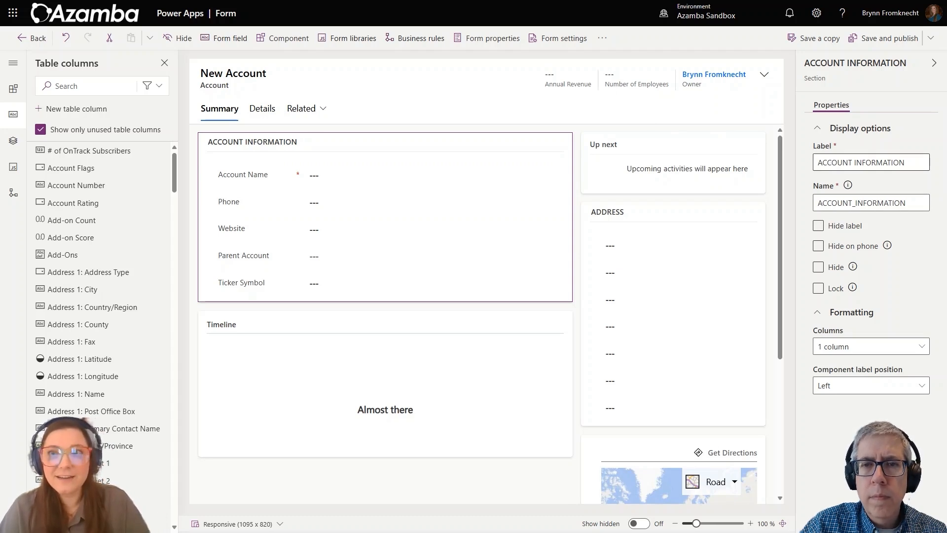
pyautogui.tripleClick(861, 162)
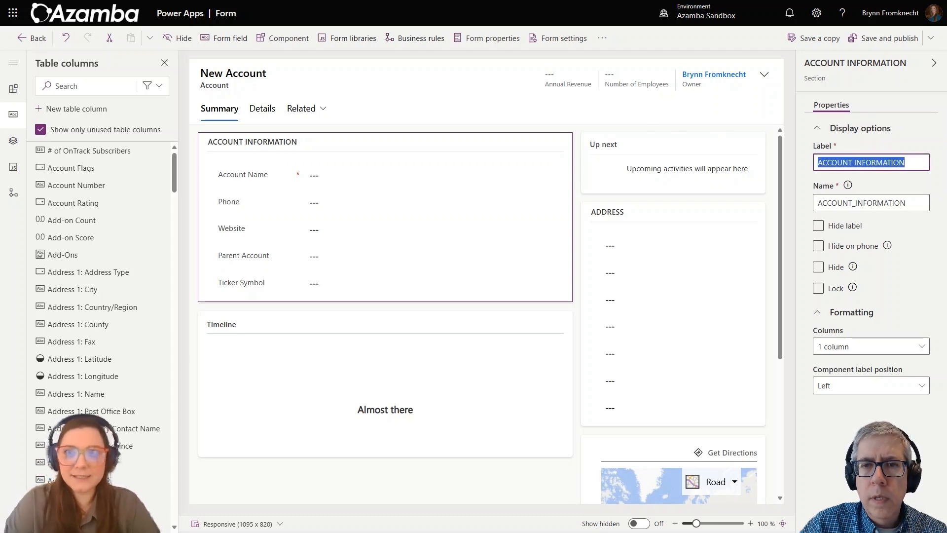
pyautogui.write('Account ')
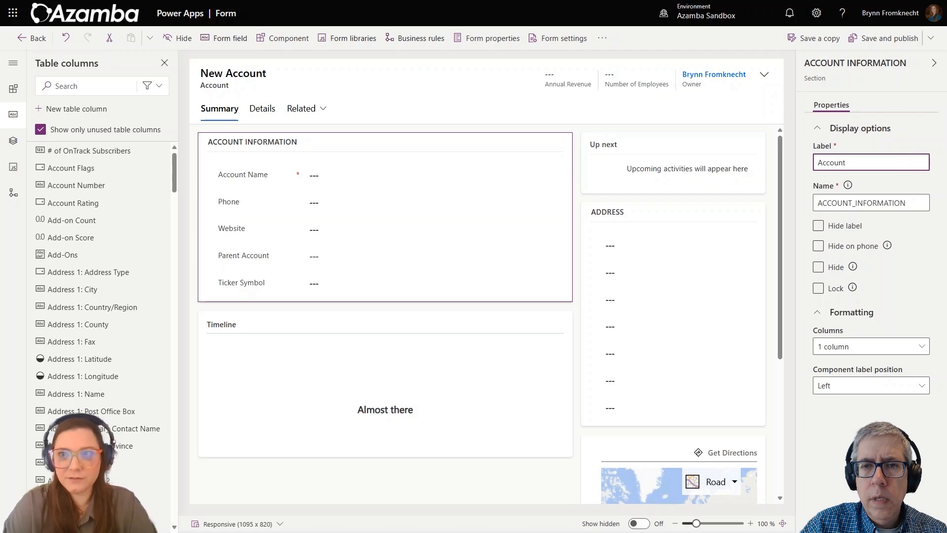
pyautogui.write('Information')
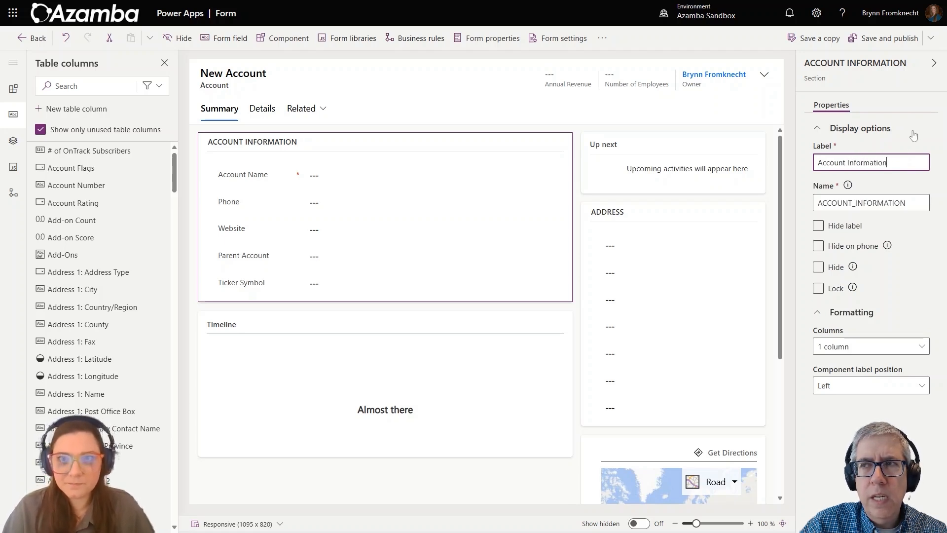
pyautogui.click(913, 136)
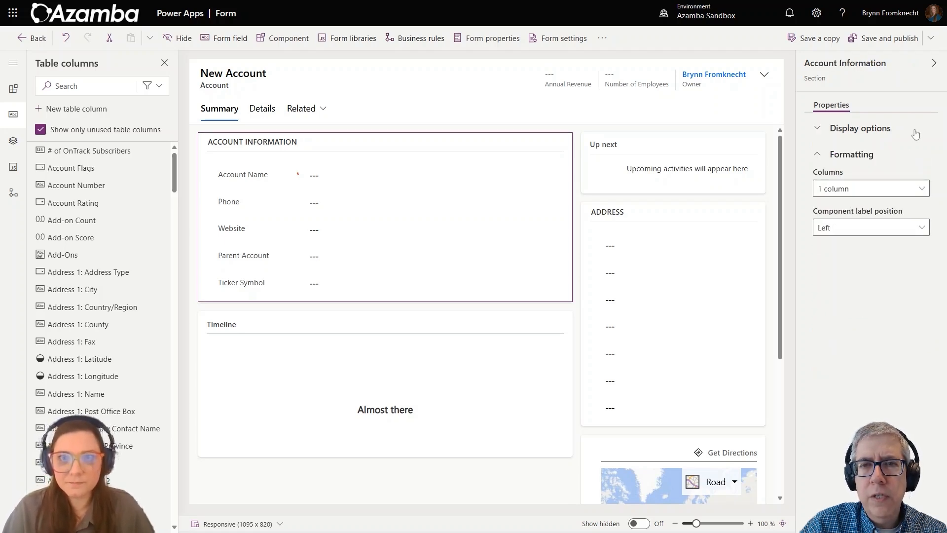
# Relabel the ADDRESS section in title case as "Address"
pyautogui.click(626, 213)
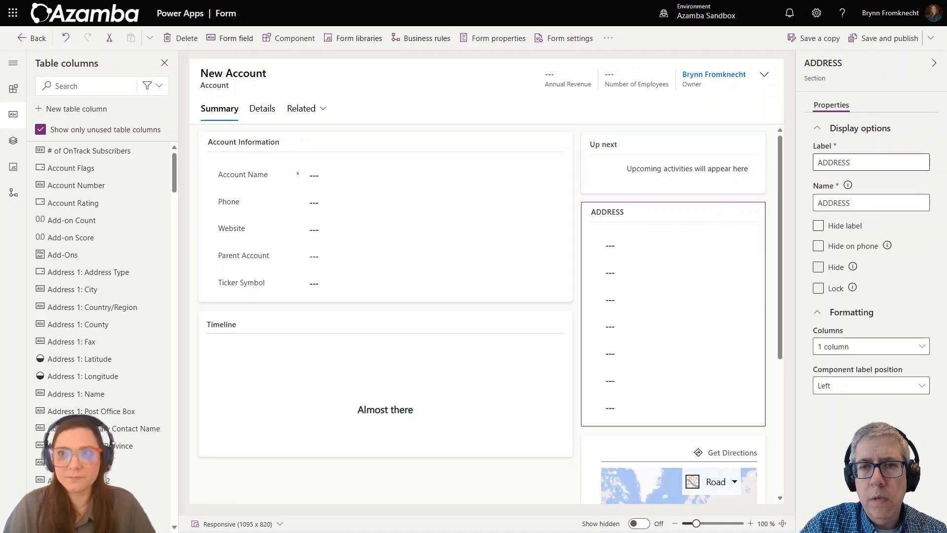
pyautogui.moveTo(873, 161); pyautogui.dragTo(815, 175)
pyautogui.write('A')
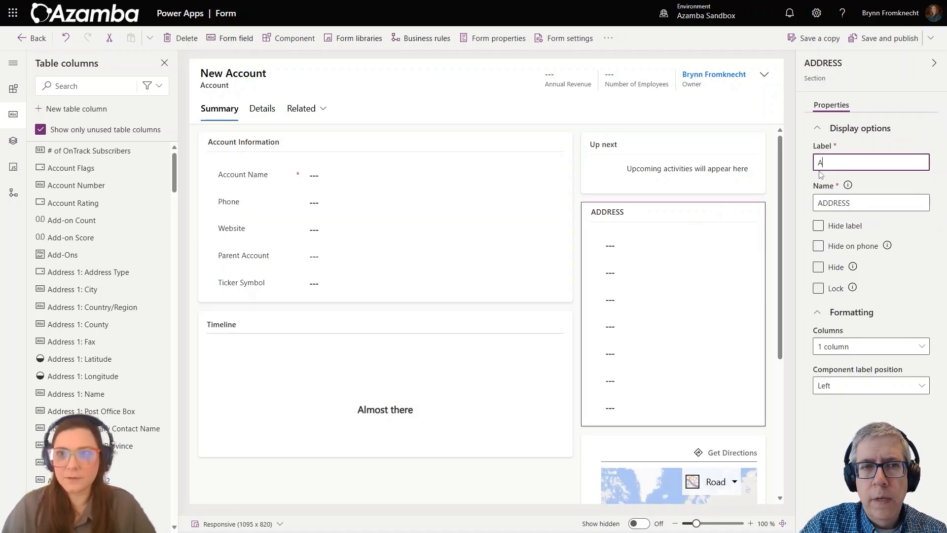
pyautogui.write('ddress')
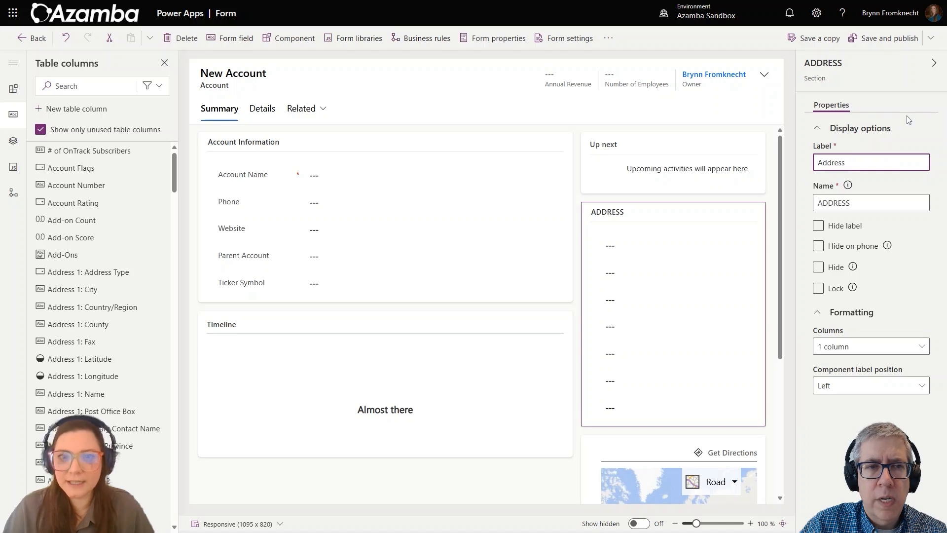
pyautogui.click(665, 211)
# Delete the empty New Section below the map in the second column
pyautogui.scroll(-3, 671, 256)
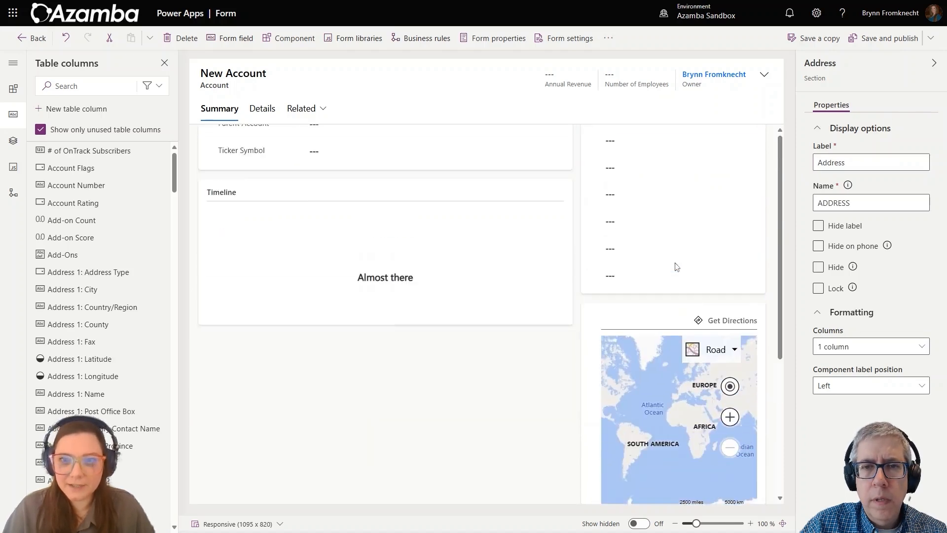
pyautogui.scroll(-2, 680, 310)
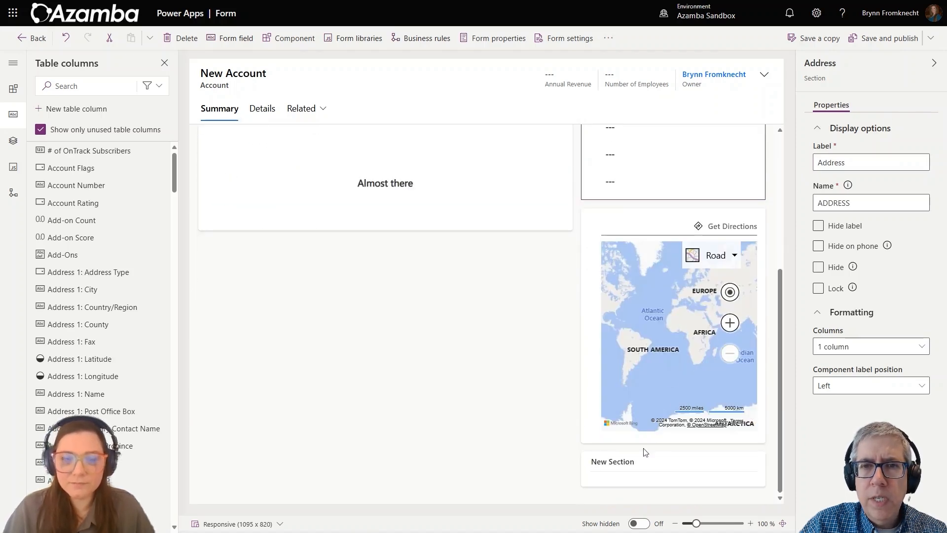
pyautogui.click(637, 463)
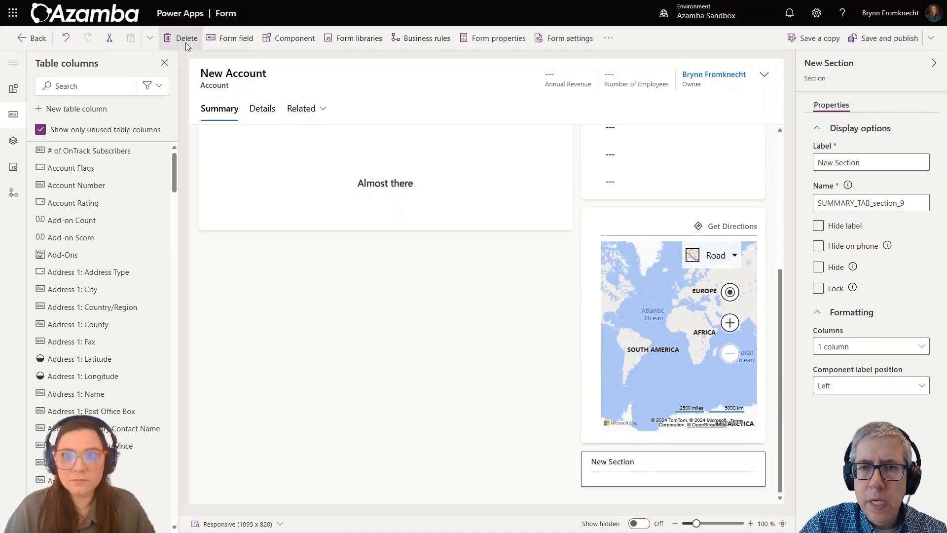
pyautogui.click(686, 252)
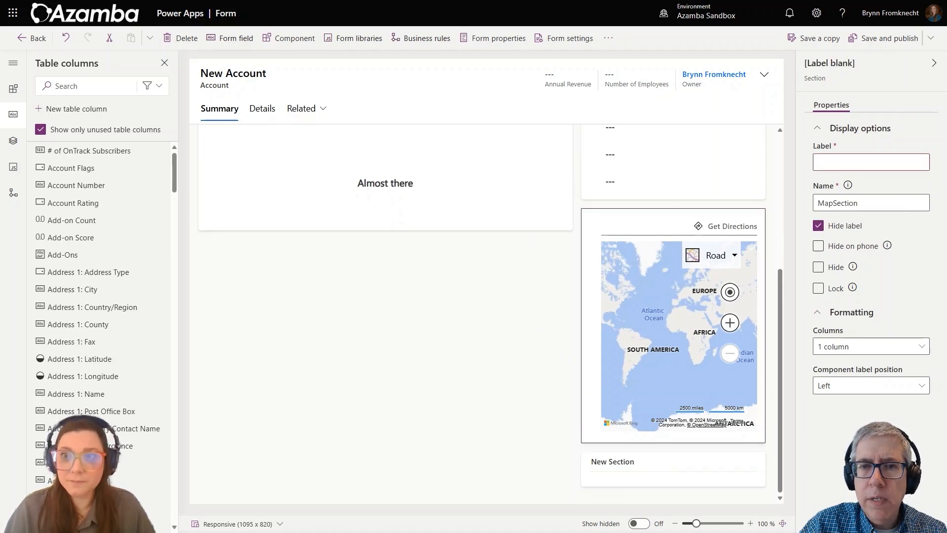
# Try hiding the Address section's label and restore it
pyautogui.scroll(4, 713, 247)
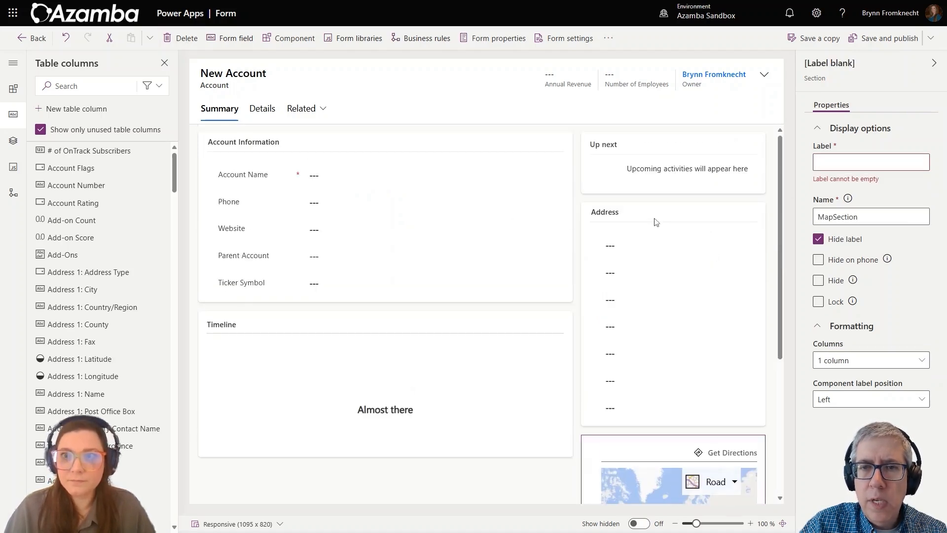
pyautogui.click(758, 232)
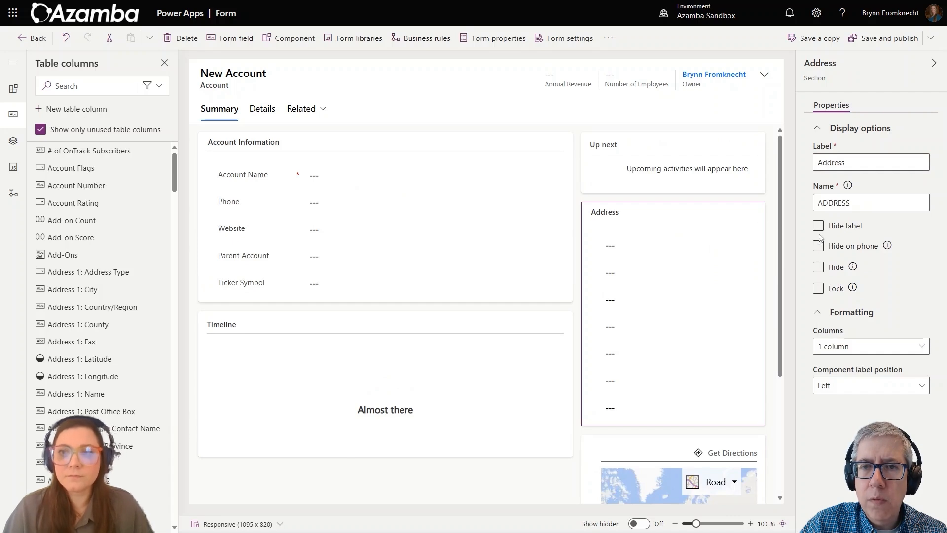
pyautogui.click(819, 228)
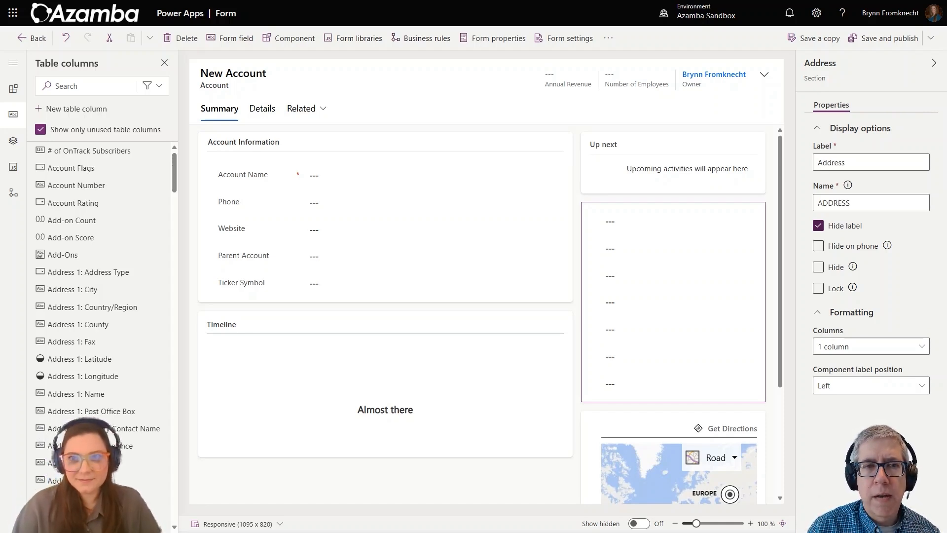
pyautogui.click(818, 227)
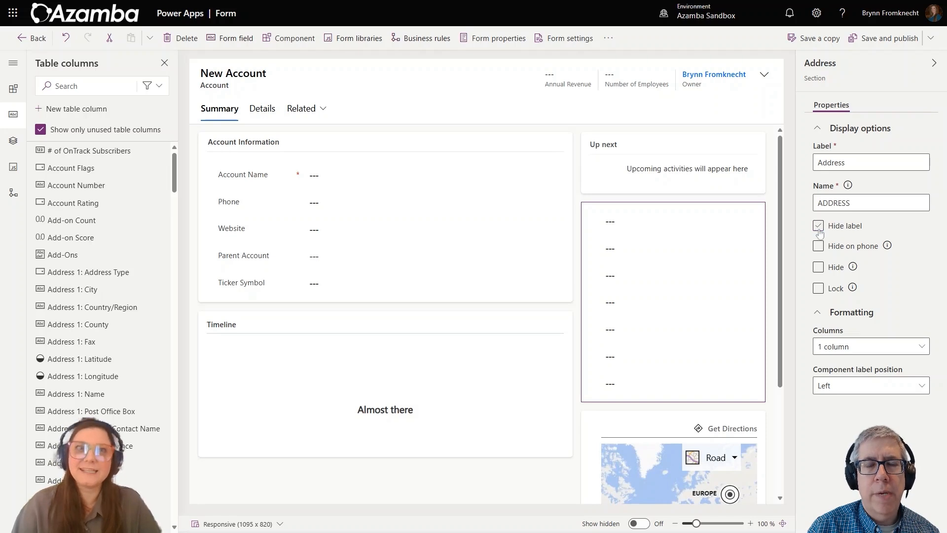
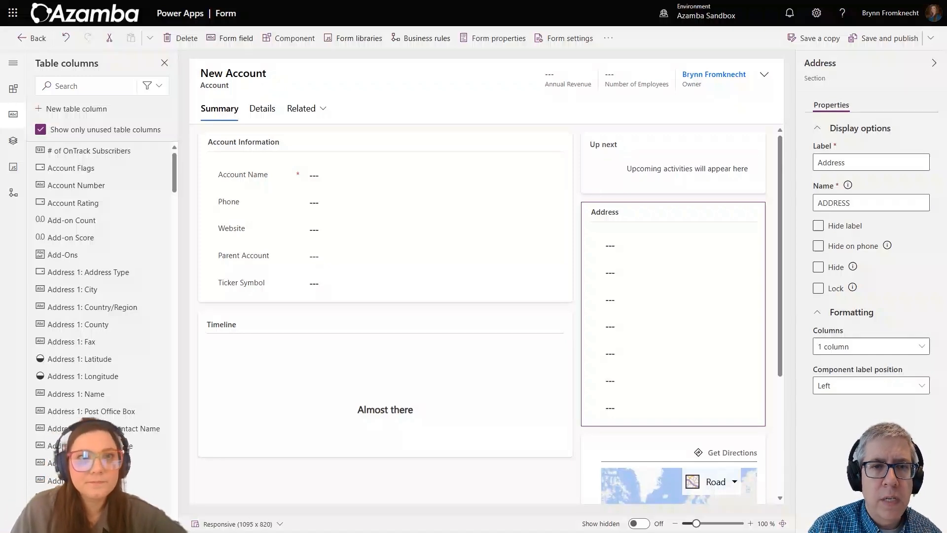
# Open the list of form components, dismiss the import tip, and add a 2-column section below Timeline on the Summary tab
pyautogui.moveTo(931, 4)
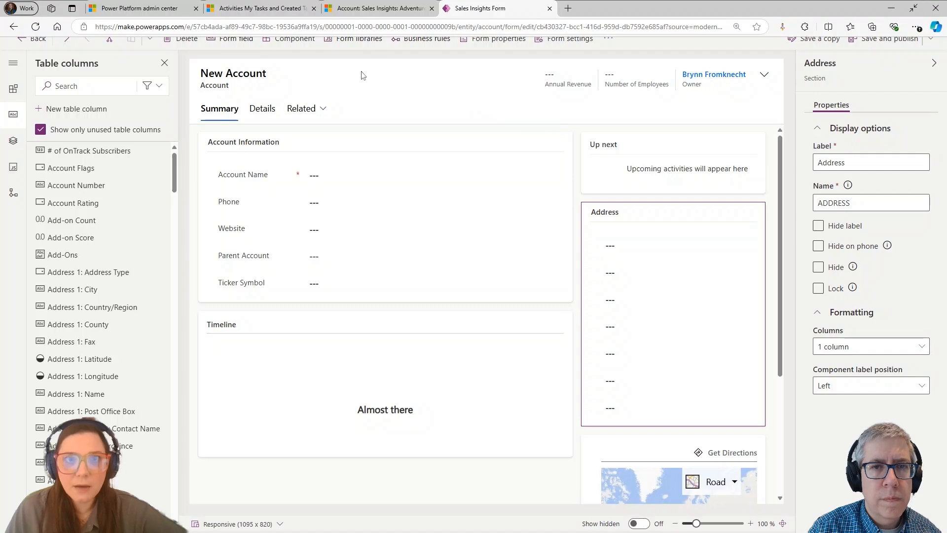
pyautogui.click(427, 65)
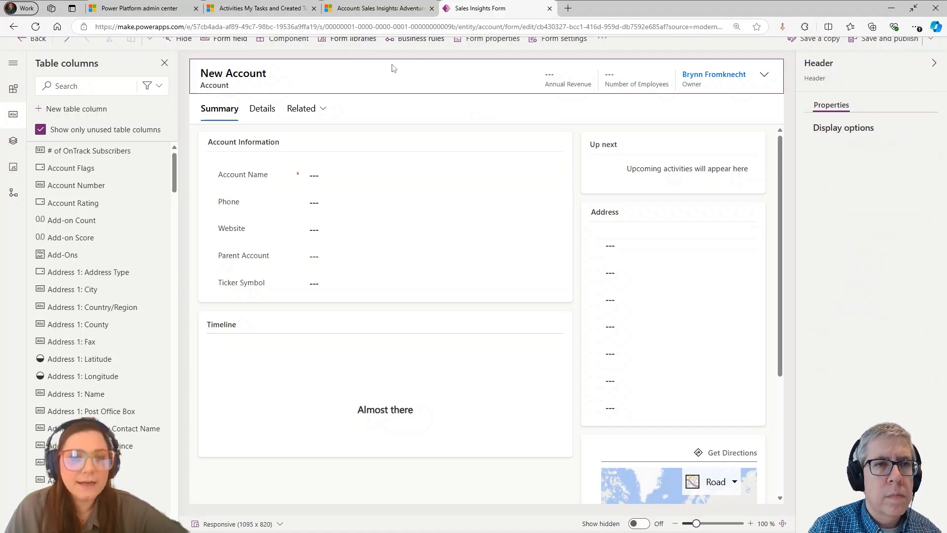
pyautogui.click(291, 45)
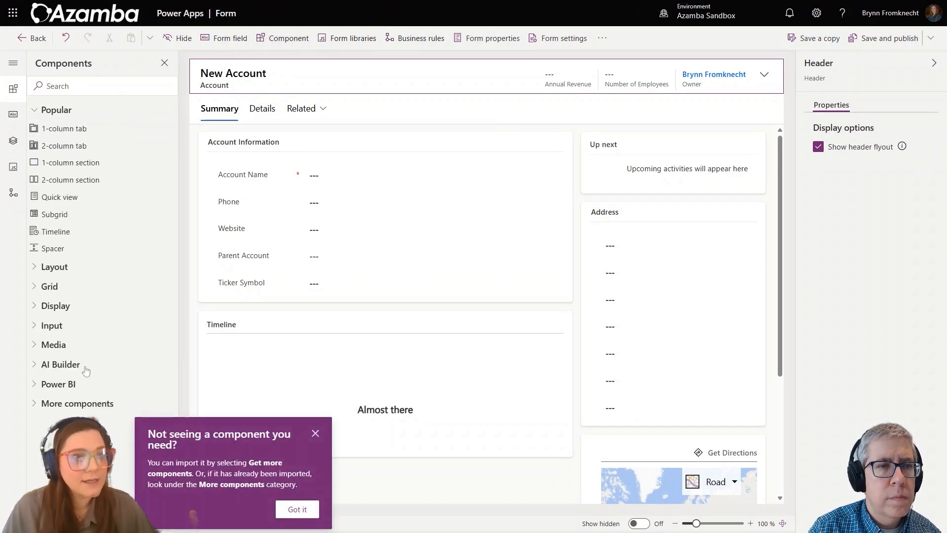
pyautogui.click(315, 434)
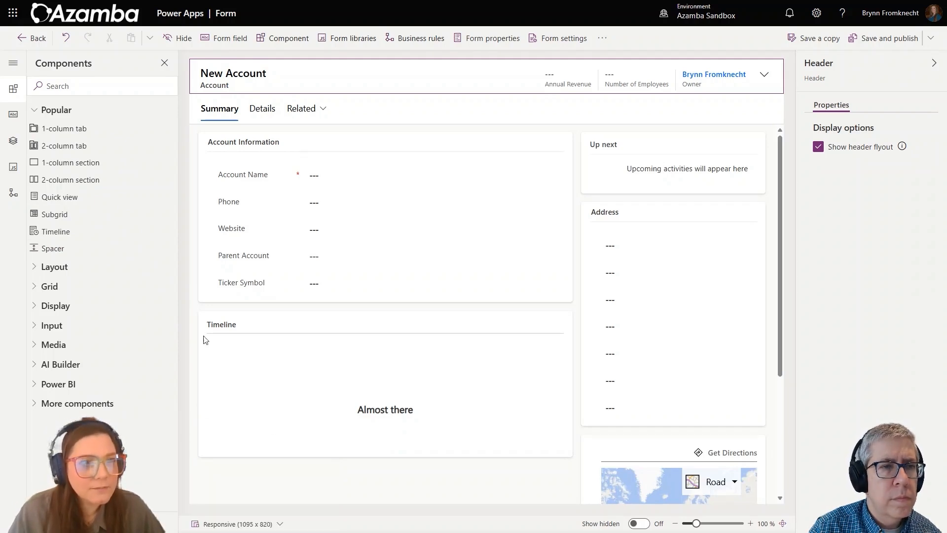
pyautogui.click(101, 180)
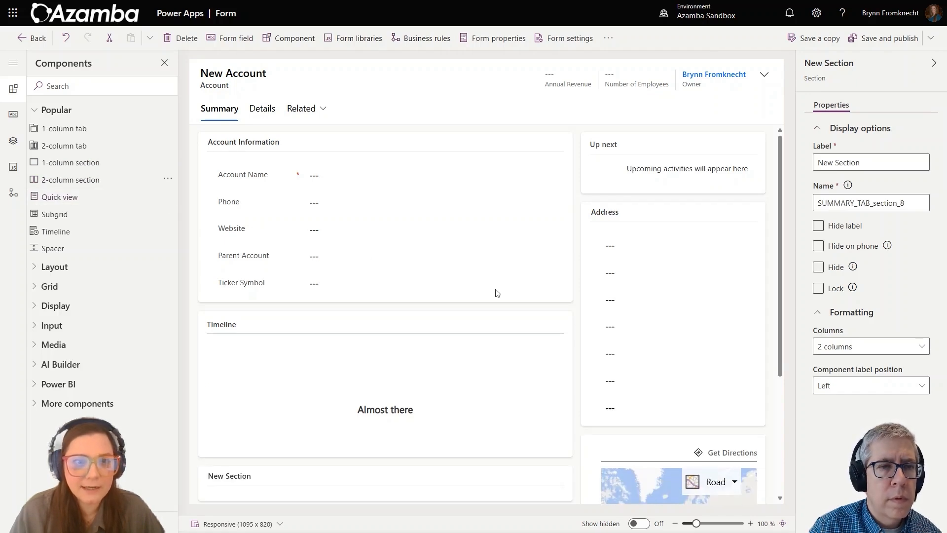
# Move the New Section from below Timeline to between Account Information and Timeline
pyautogui.click(218, 481)
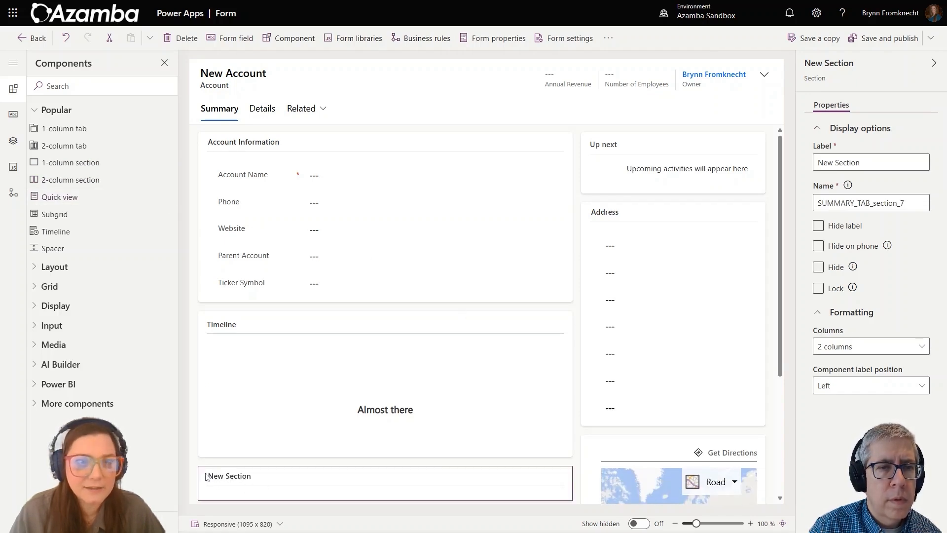
pyautogui.moveTo(206, 477); pyautogui.dragTo(215, 303)
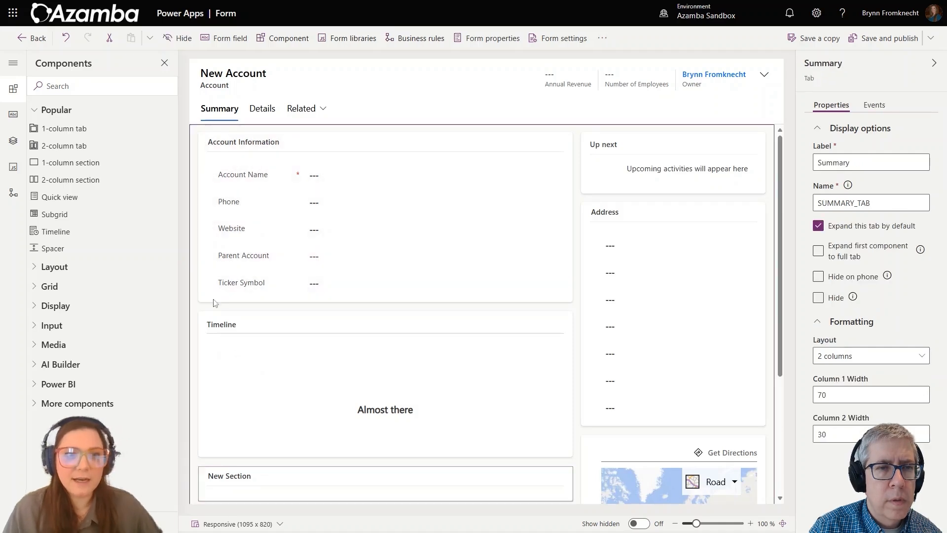
# Relabel the Summary tab as "Relationship"
pyautogui.doubleClick(870, 163)
pyautogui.write('Rela')
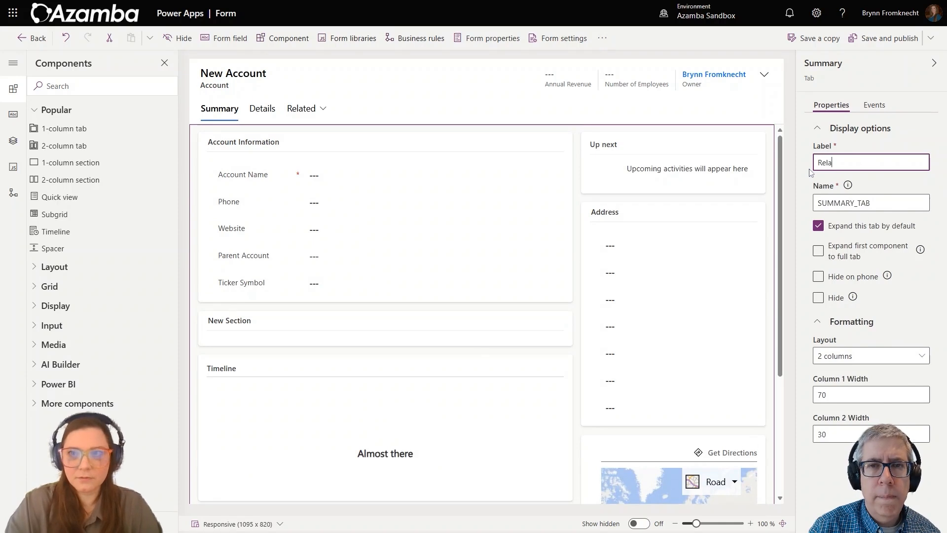
pyautogui.write('tionsh')
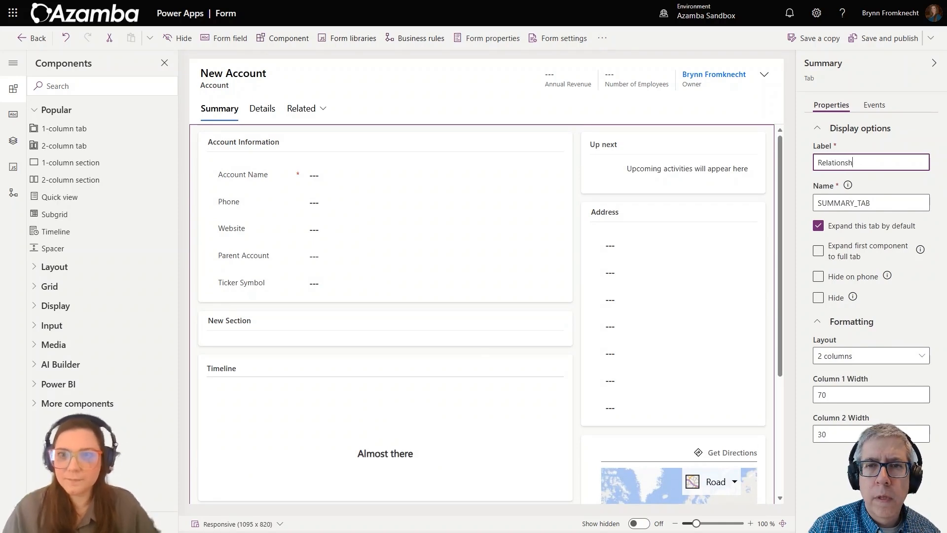
pyautogui.write('ip')
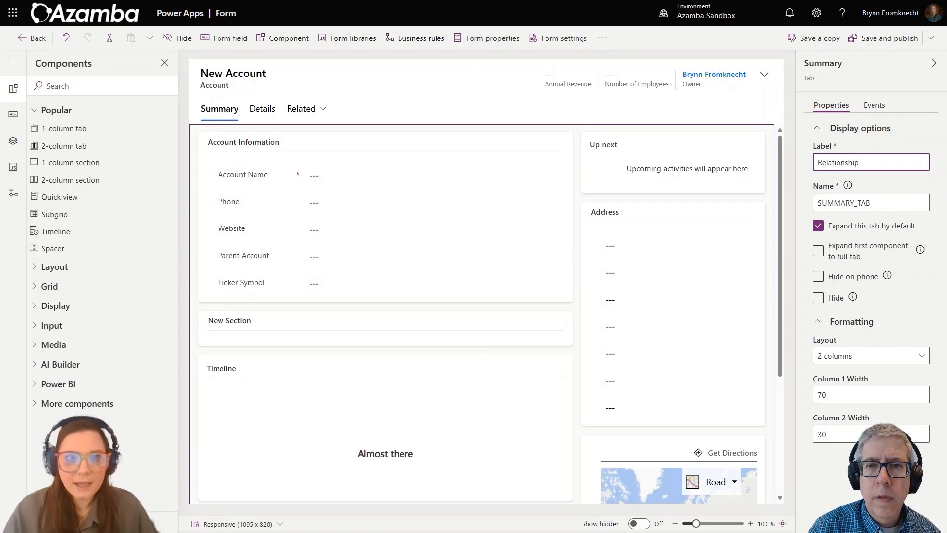
# Relabel the New Section between Account Information and Timeline as "Relationship"
pyautogui.click(401, 328)
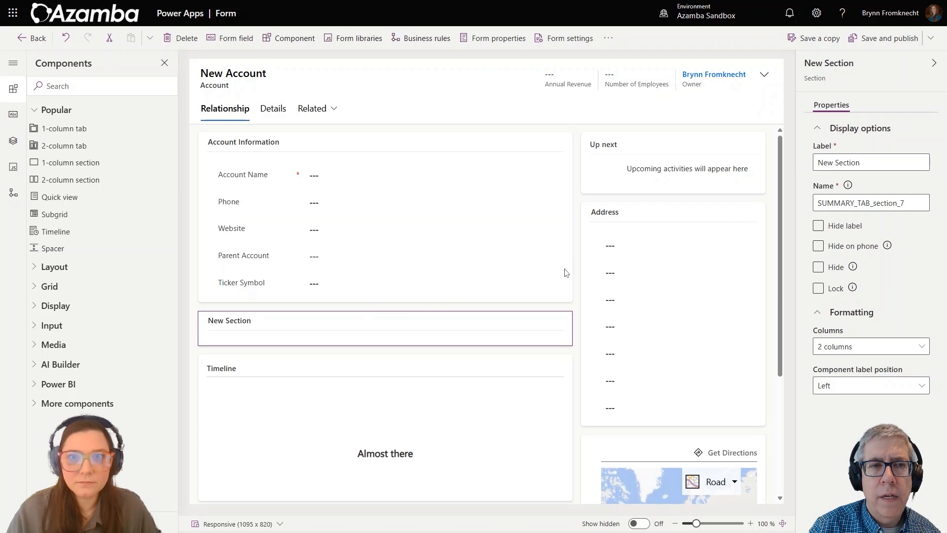
pyautogui.moveTo(869, 163); pyautogui.dragTo(800, 167)
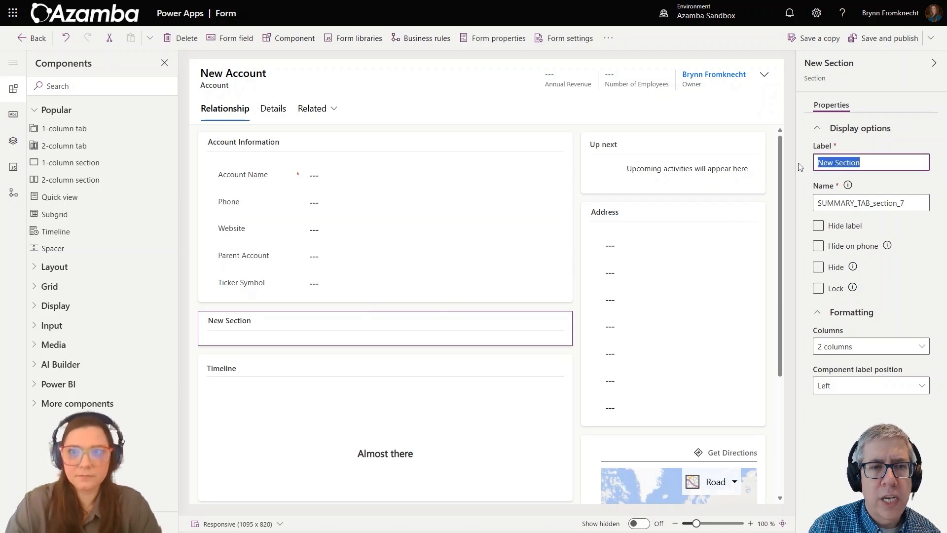
pyautogui.write('R')
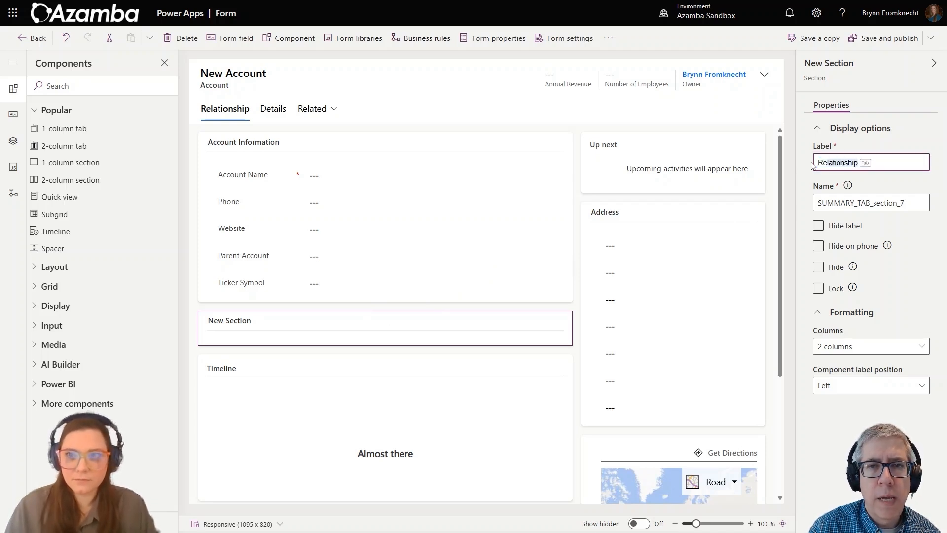
pyautogui.write('e')
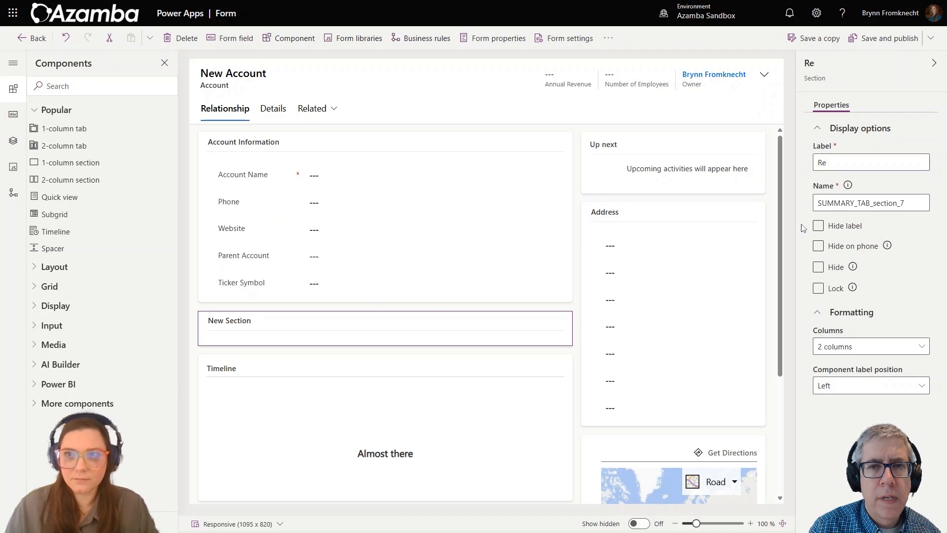
pyautogui.click(836, 166)
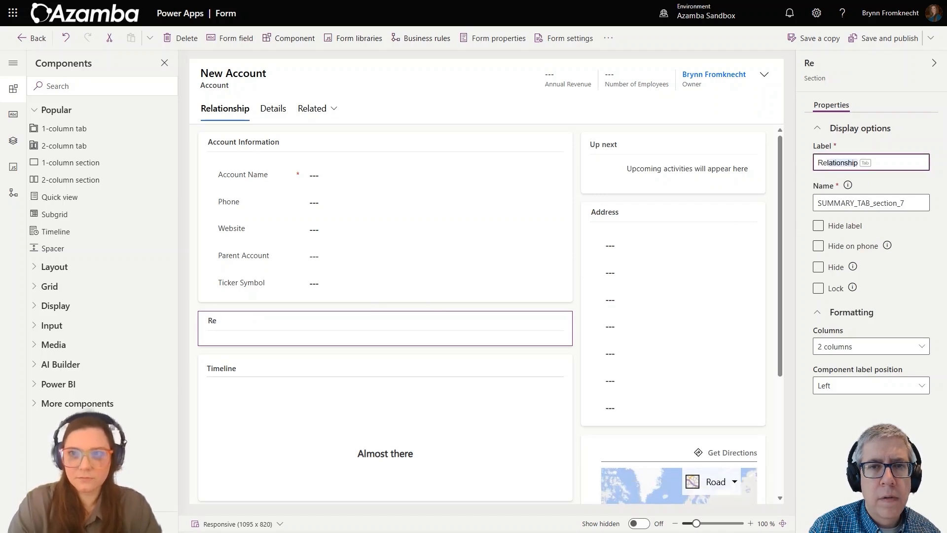
pyautogui.write('Relati')
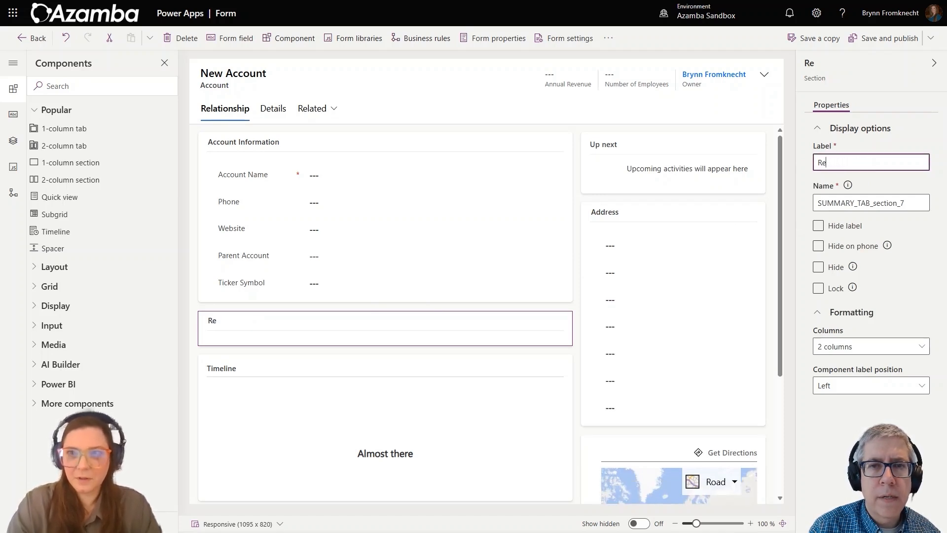
pyautogui.write('lationa')
pyautogui.press('BackSpace')
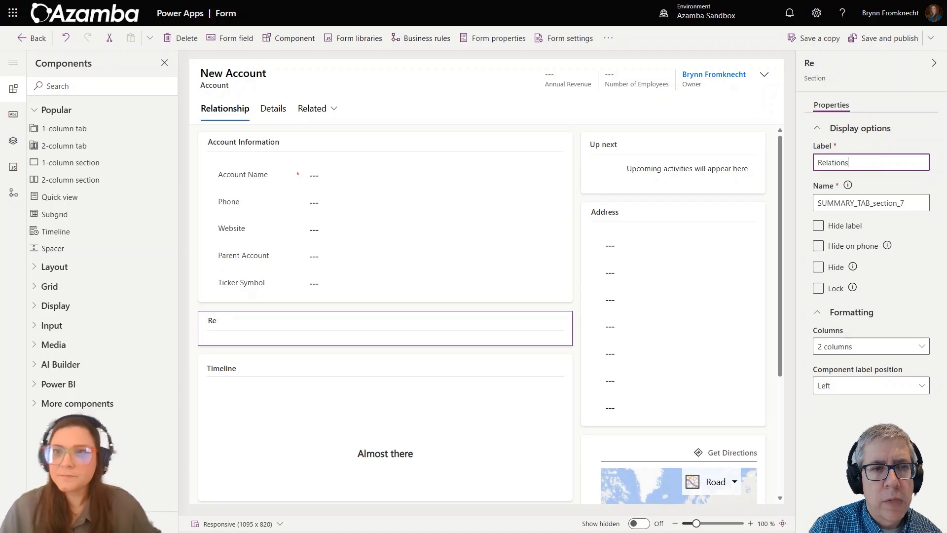
pyautogui.write('ship')
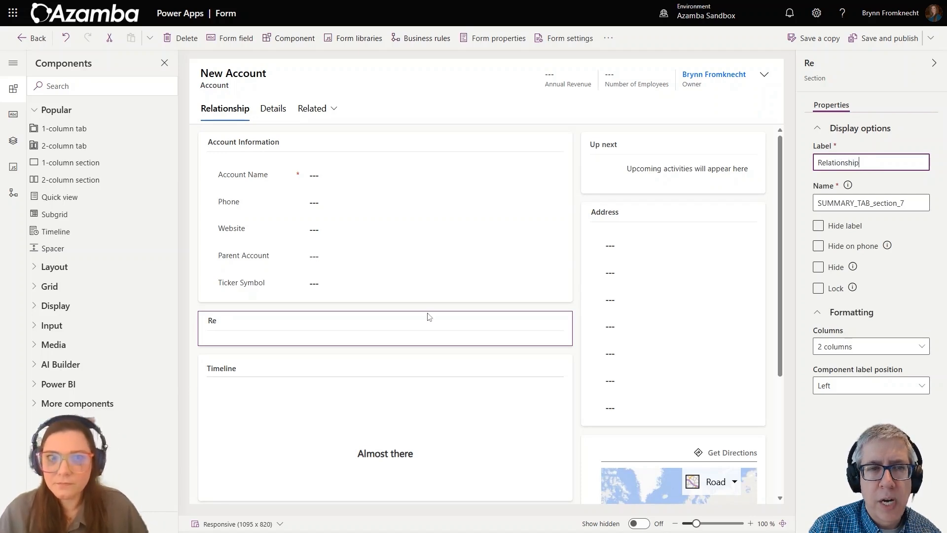
pyautogui.click(460, 341)
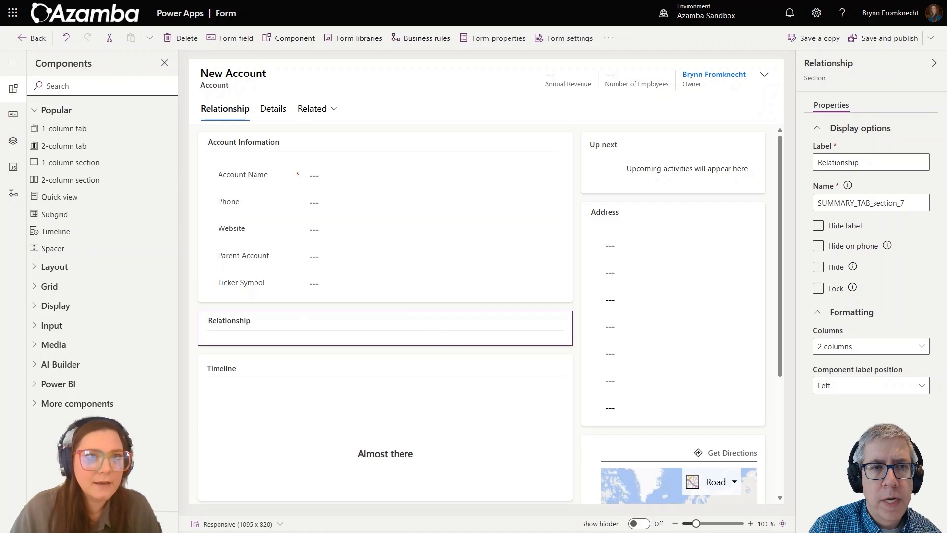
# Search the unused table columns for "relat" and add the Relationship Type field to the Relationship section
pyautogui.click(164, 64)
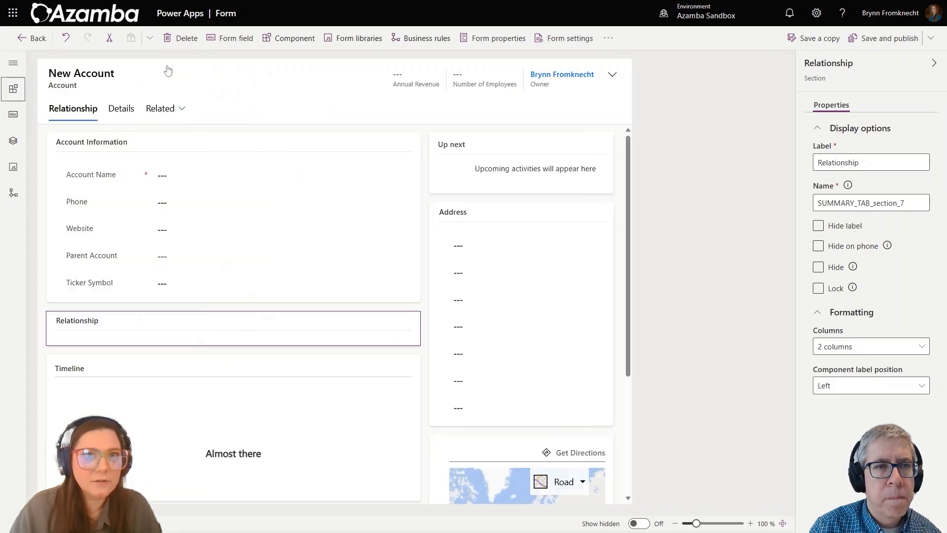
pyautogui.click(238, 39)
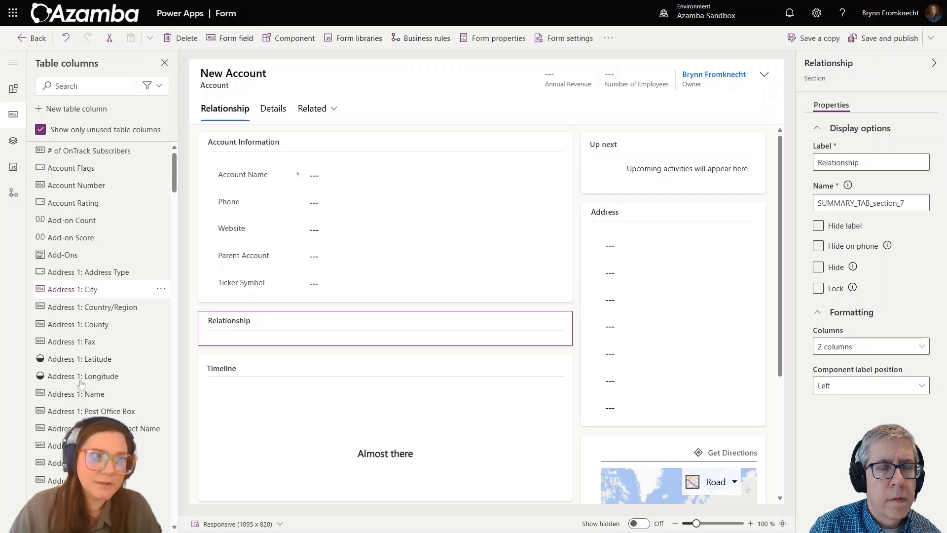
pyautogui.click(79, 85)
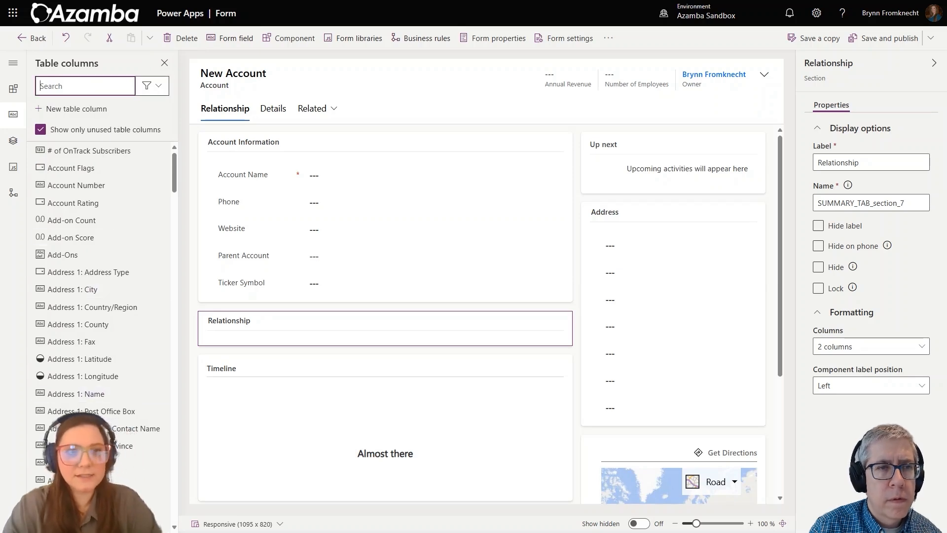
pyautogui.write('relat')
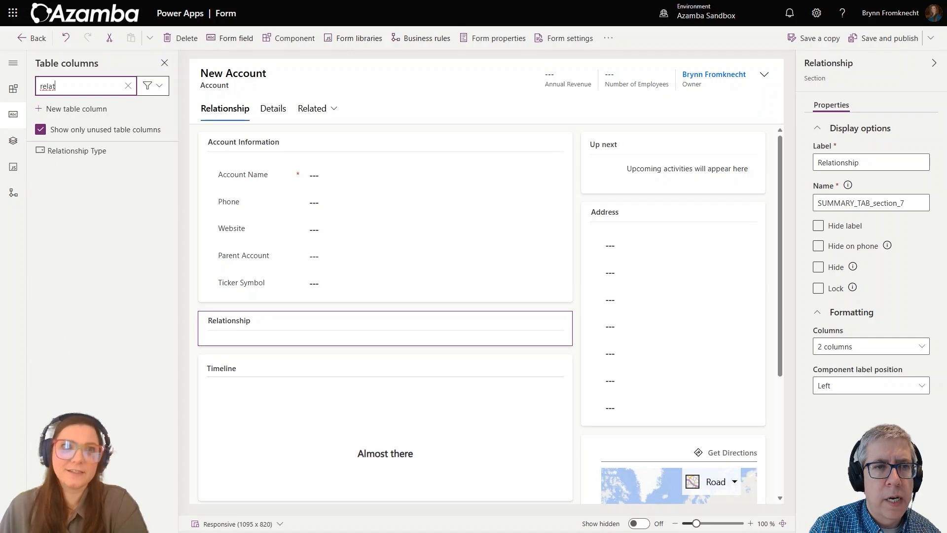
pyautogui.press('BackSpace')
pyautogui.press('BackSpace')
pyautogui.press('BackSpace')
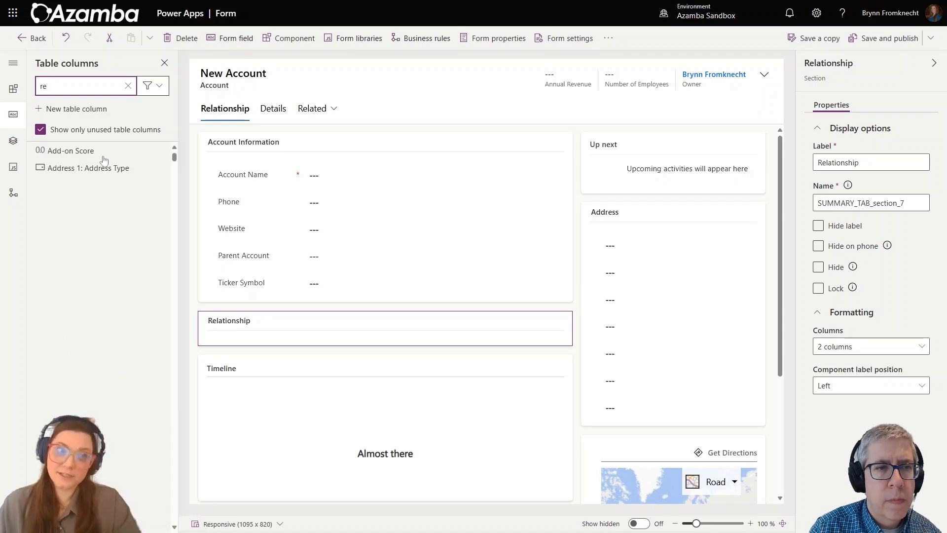
pyautogui.press('BackSpace')
pyautogui.press('BackSpace')
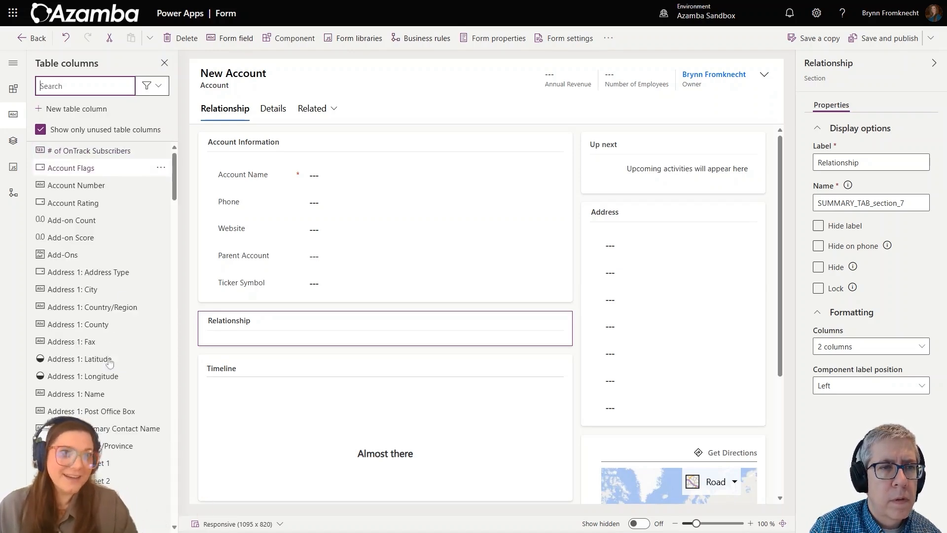
pyautogui.scroll(-5, 109, 362)
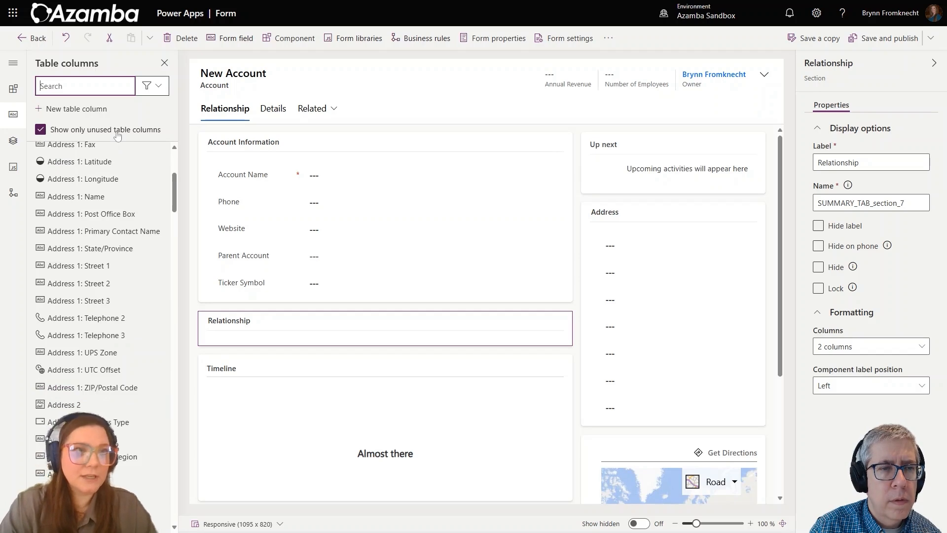
pyautogui.write('relat')
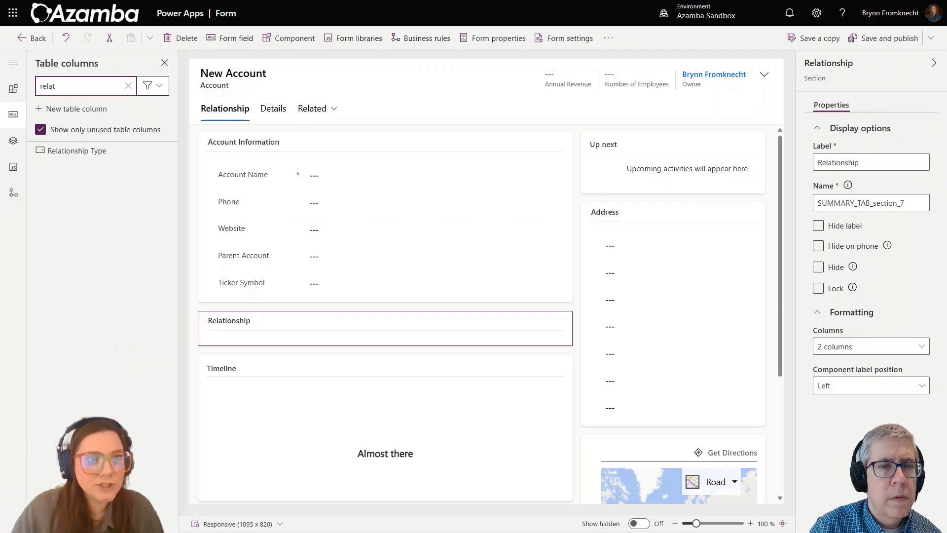
pyautogui.moveTo(97, 151)
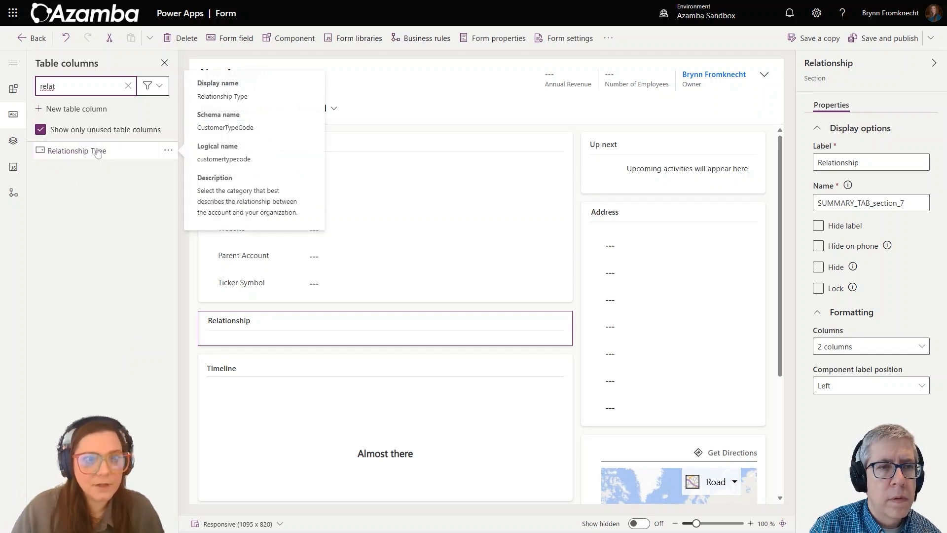
pyautogui.click(98, 151)
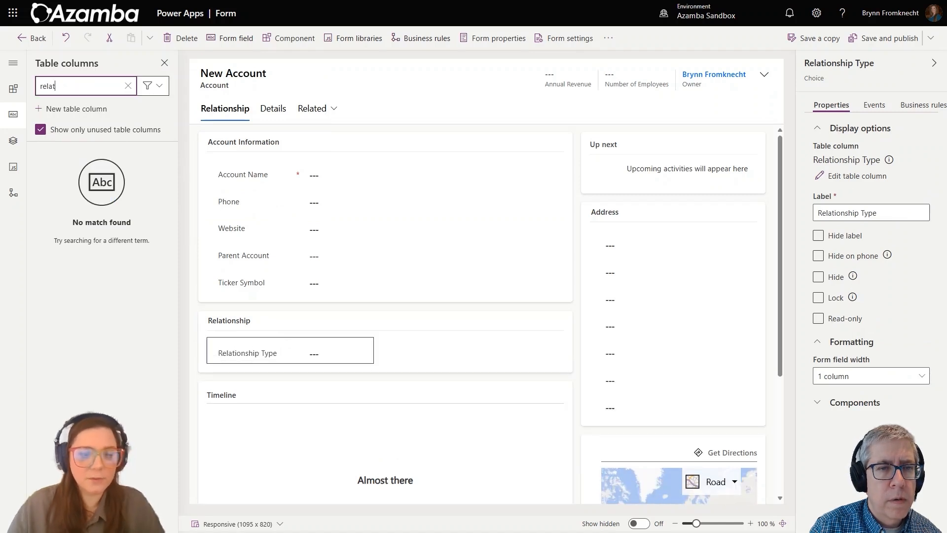
# Find the Source table column, add it to the Relationship section, and place it in the second column beside Relationship Type
pyautogui.doubleClick(42, 87)
pyautogui.write('source')
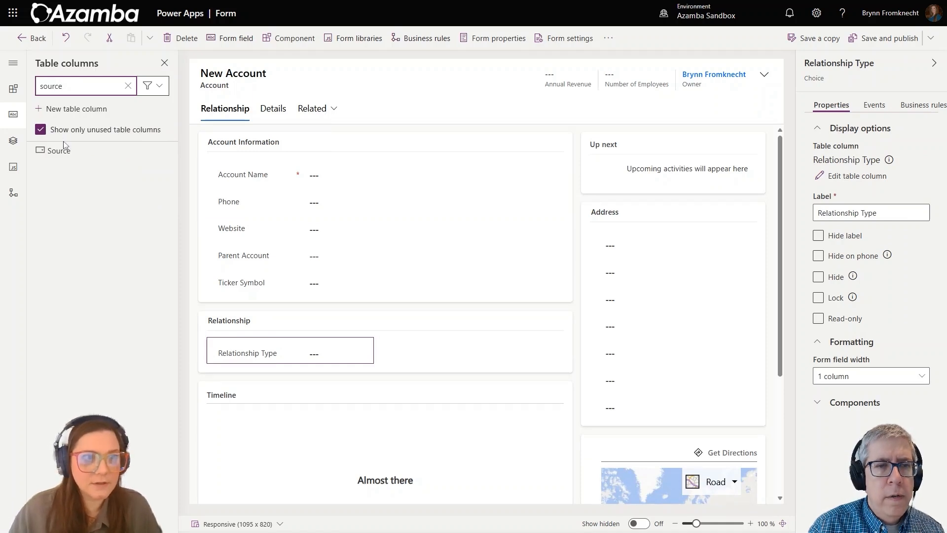
pyautogui.moveTo(54, 150); pyautogui.dragTo(366, 344)
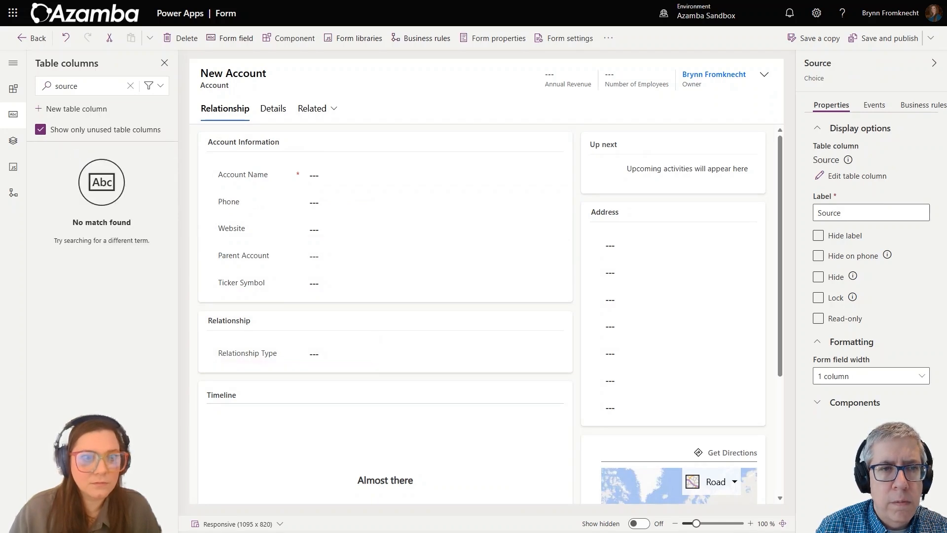
pyautogui.scroll(-3, 350, 351)
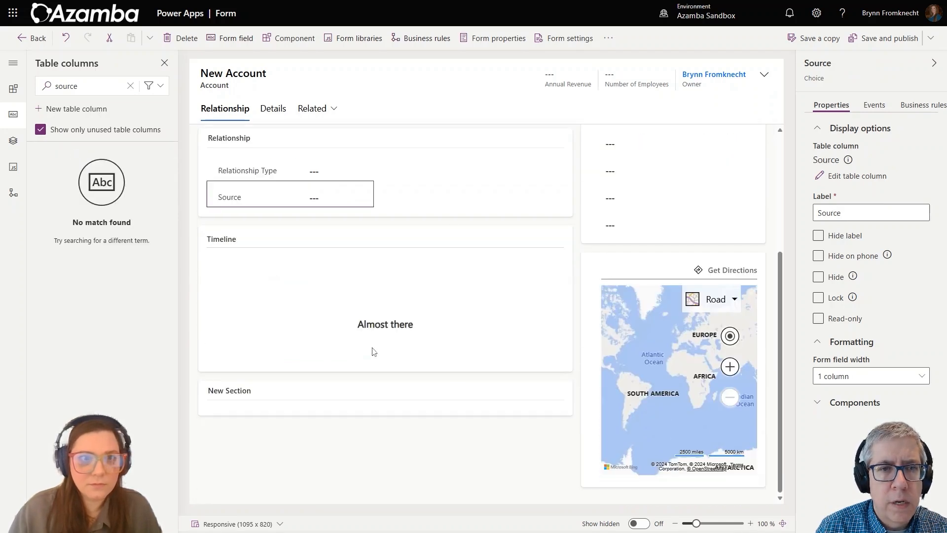
pyautogui.scroll(3, 345, 335)
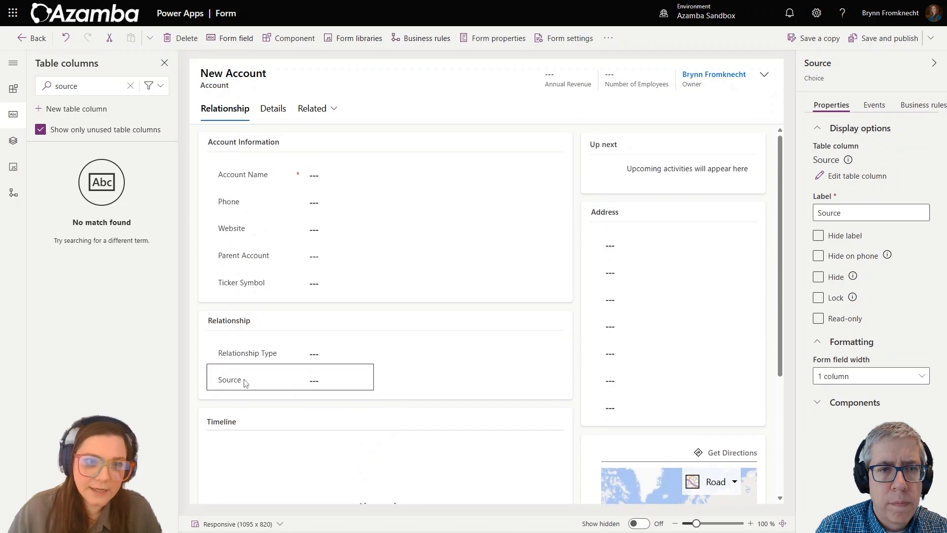
pyautogui.moveTo(235, 386); pyautogui.dragTo(402, 340)
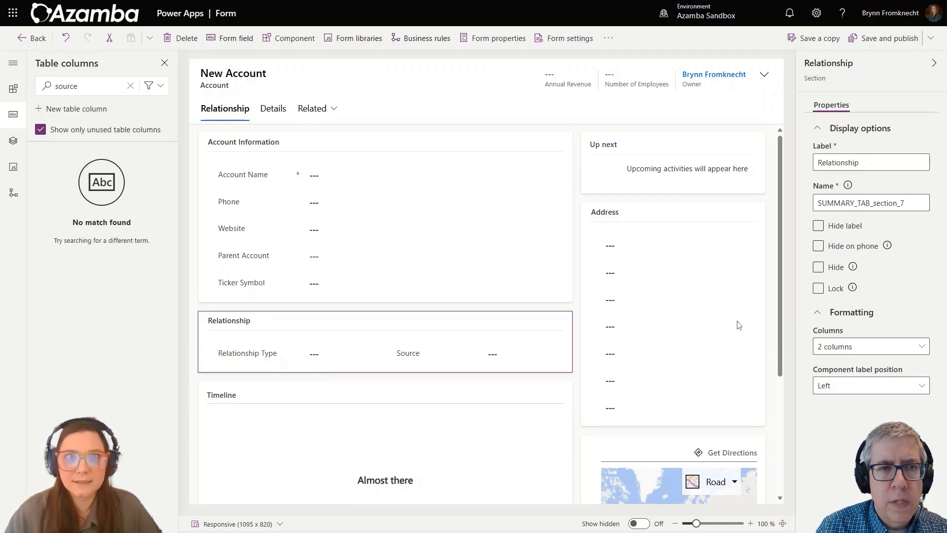
pyautogui.click(298, 144)
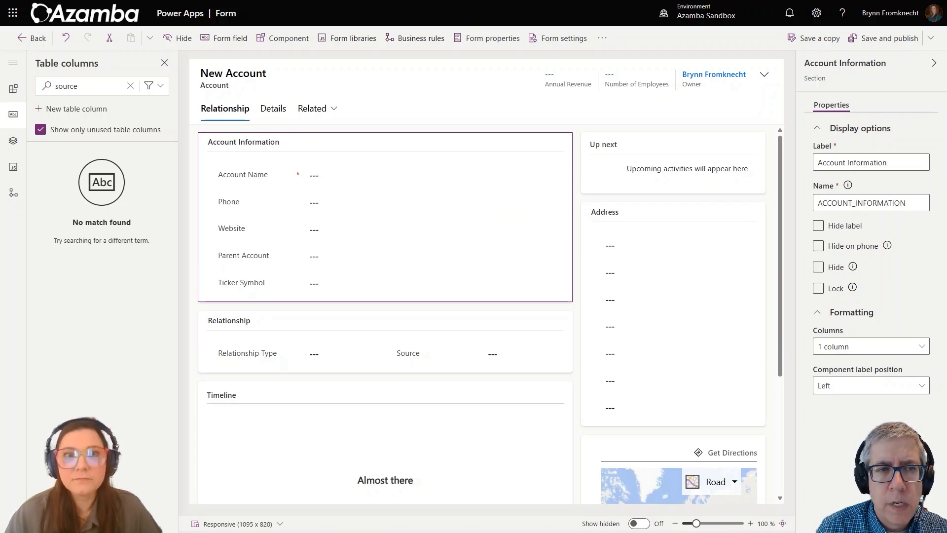
pyautogui.click(241, 229)
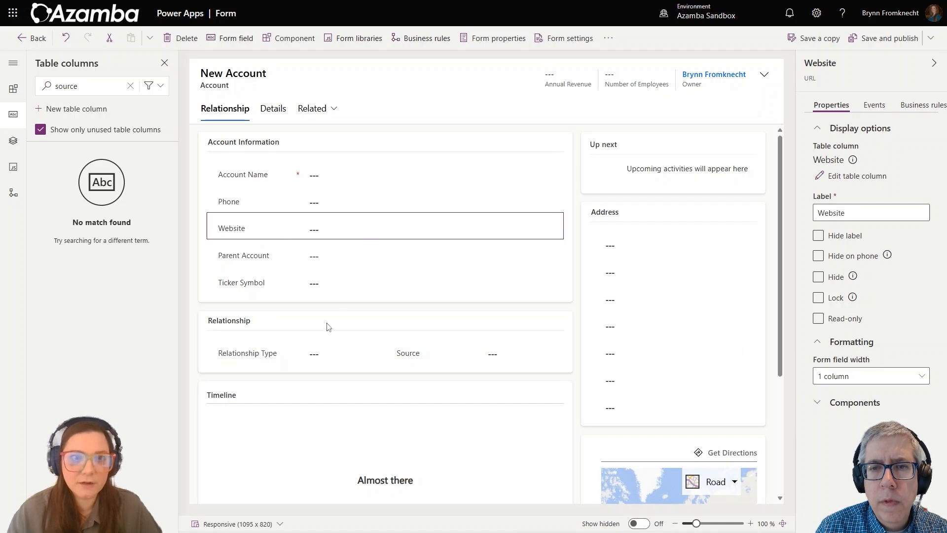
pyautogui.click(298, 361)
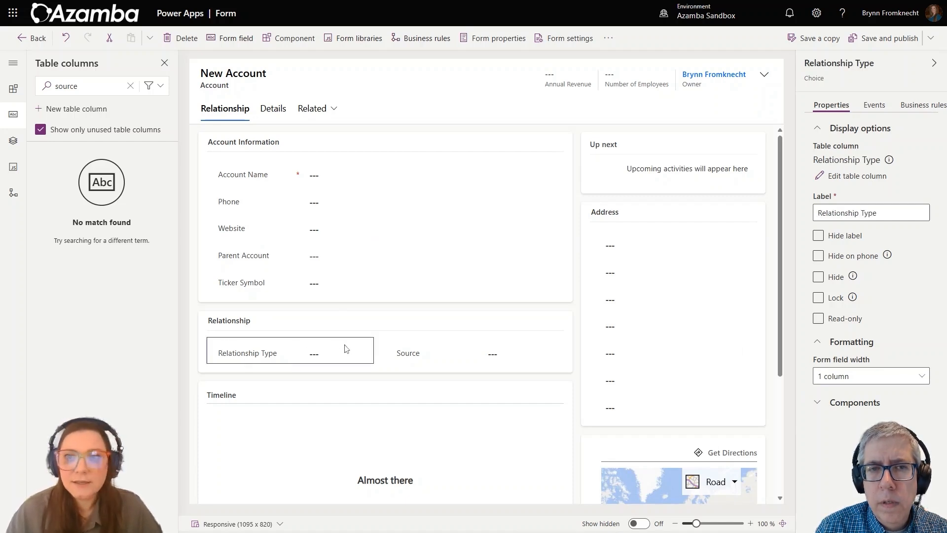
pyautogui.click(261, 219)
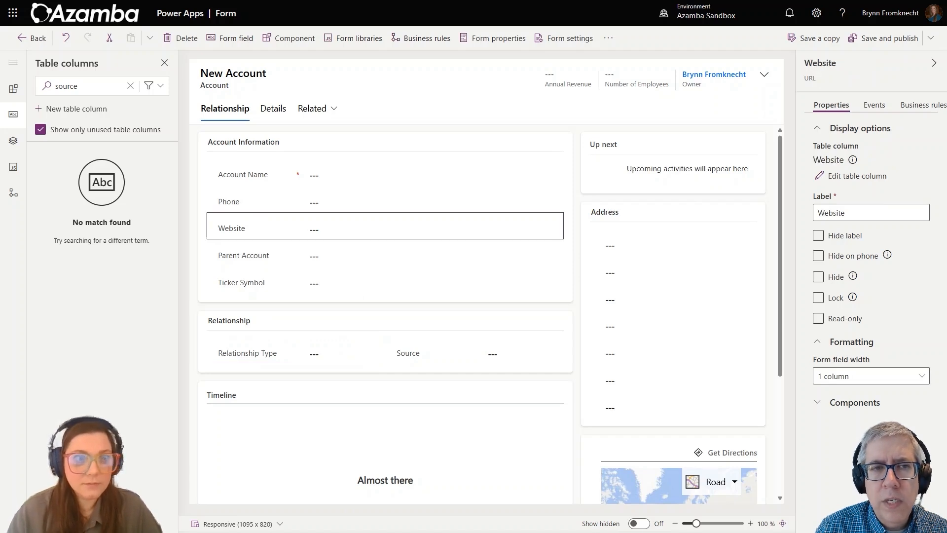
# Set the Account Information section's layout to 2 columns
pyautogui.click(206, 147)
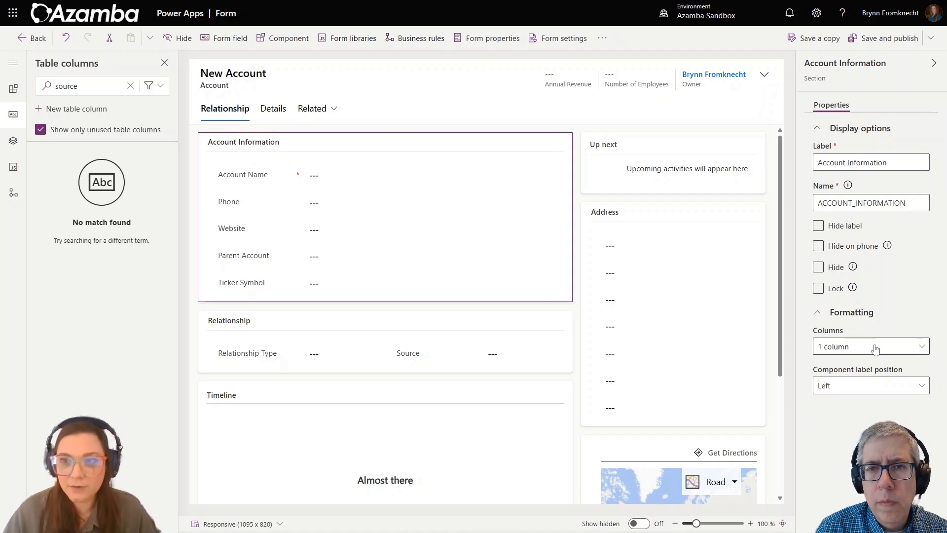
pyautogui.click(914, 347)
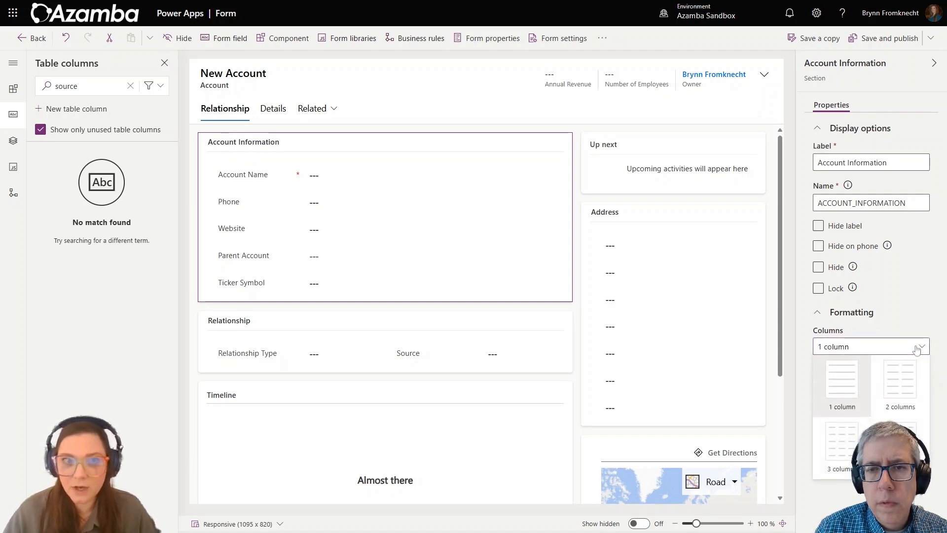
pyautogui.click(915, 387)
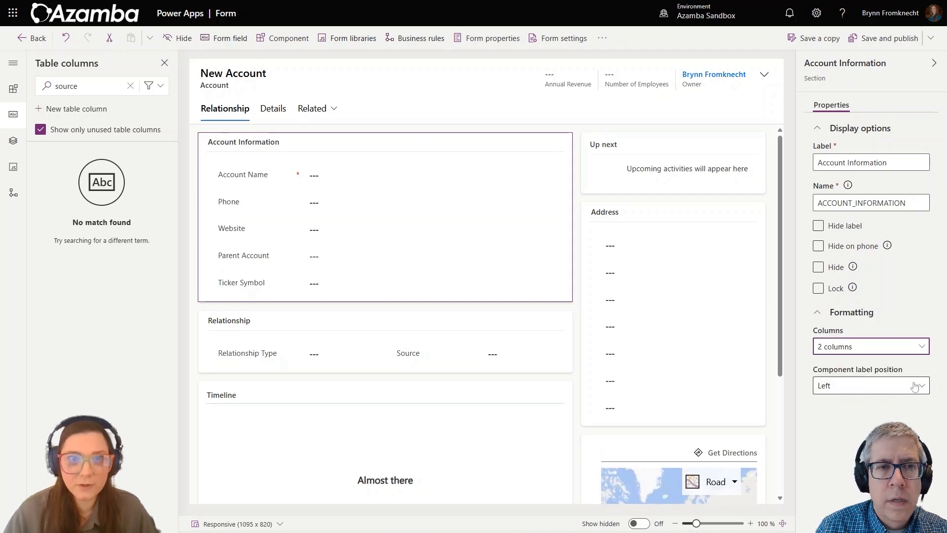
# Set the Account Name field's form field width to 2 columns so it spans the Account Information section
pyautogui.click(237, 204)
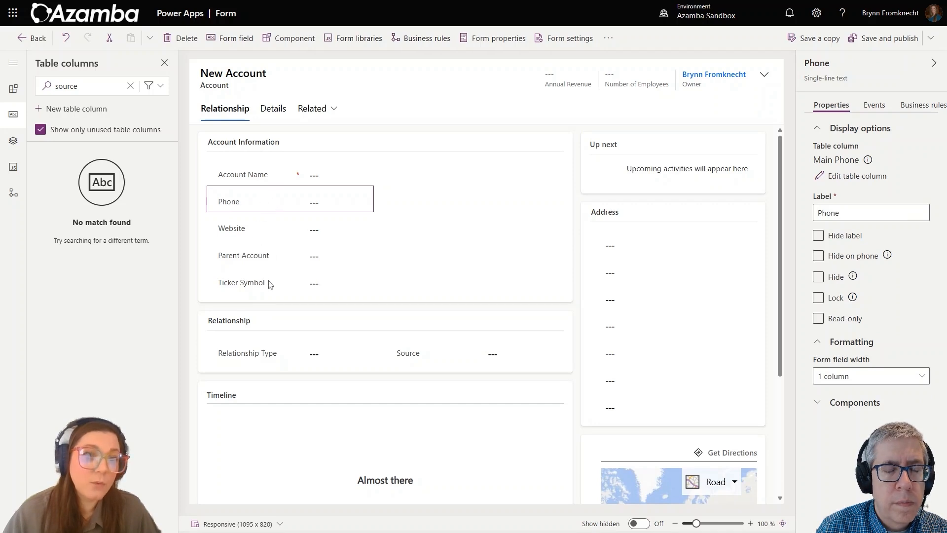
pyautogui.click(249, 182)
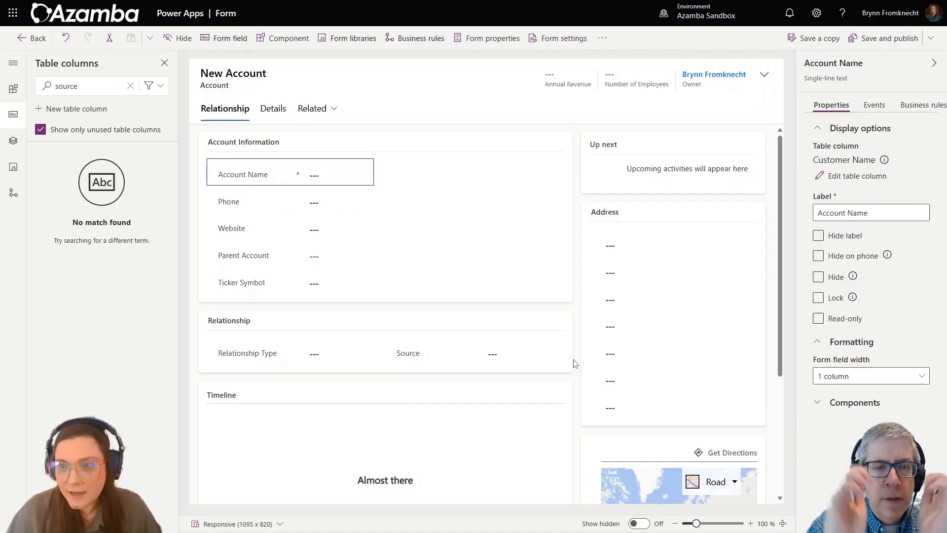
pyautogui.click(919, 375)
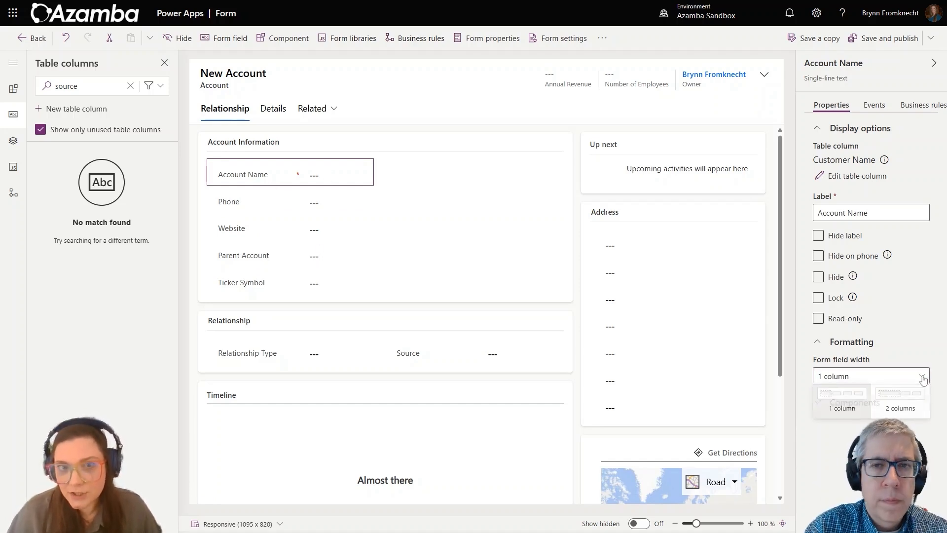
pyautogui.click(918, 407)
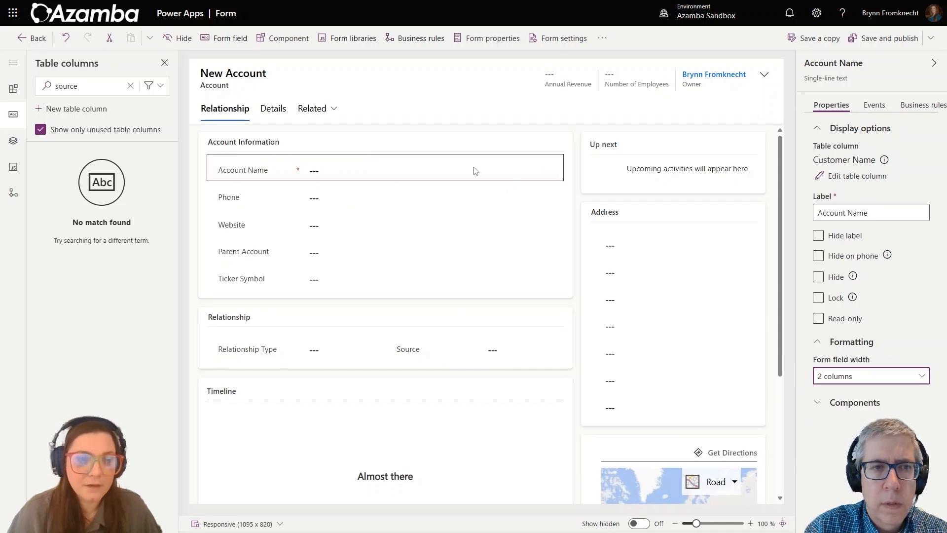
# Move the Ticker Symbol field directly below Account Name in the Account Information section
pyautogui.click(225, 229)
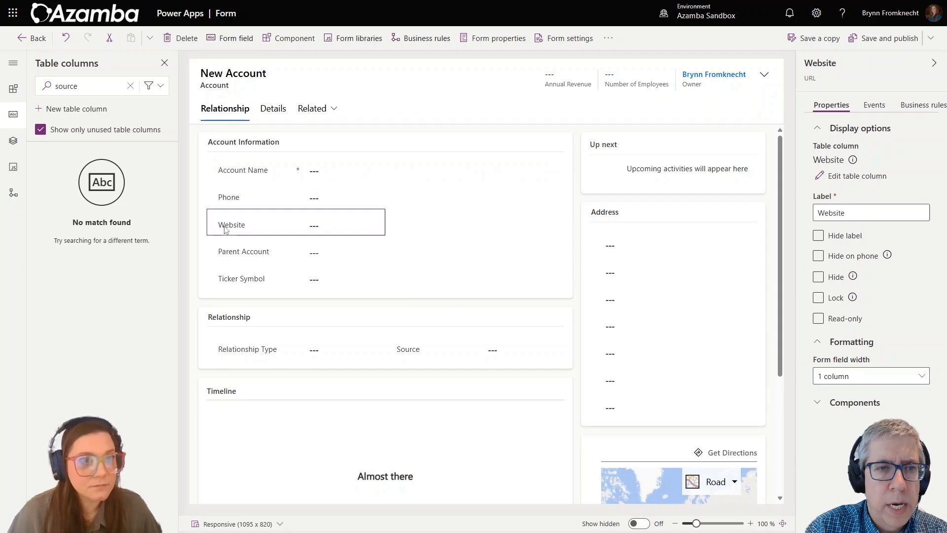
pyautogui.click(256, 278)
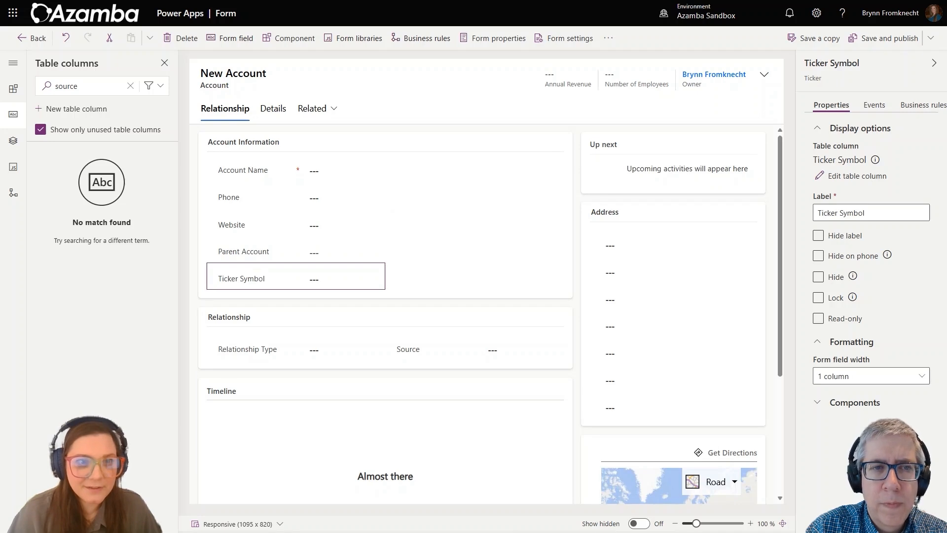
pyautogui.moveTo(233, 284); pyautogui.dragTo(458, 251)
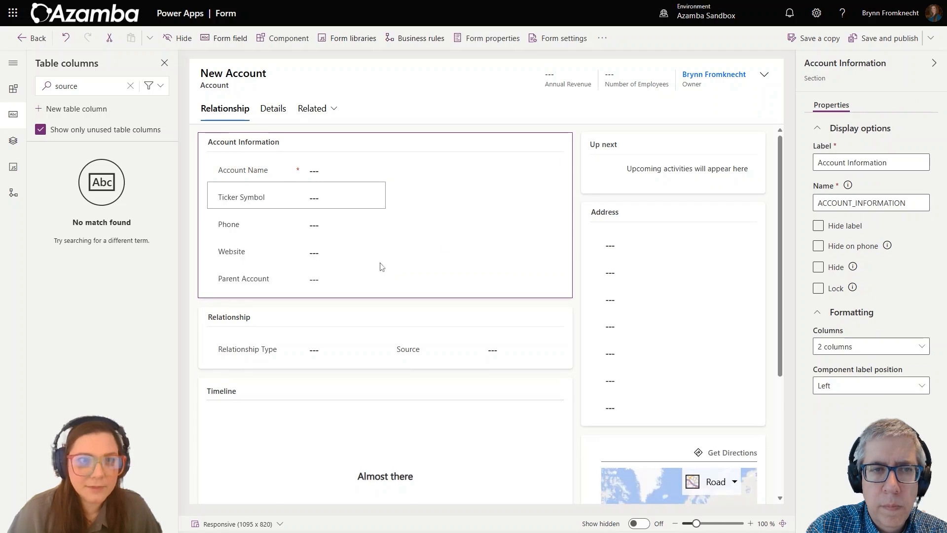
# Try to place the Phone and Ticker Symbol fields side by side in the Account Information section's two columns
pyautogui.moveTo(237, 199); pyautogui.dragTo(388, 217)
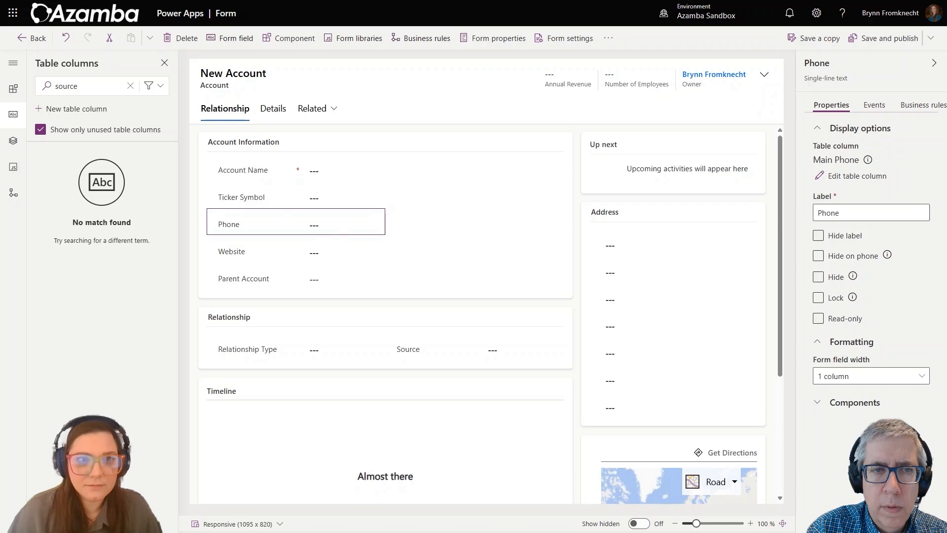
pyautogui.moveTo(260, 199); pyautogui.dragTo(207, 197)
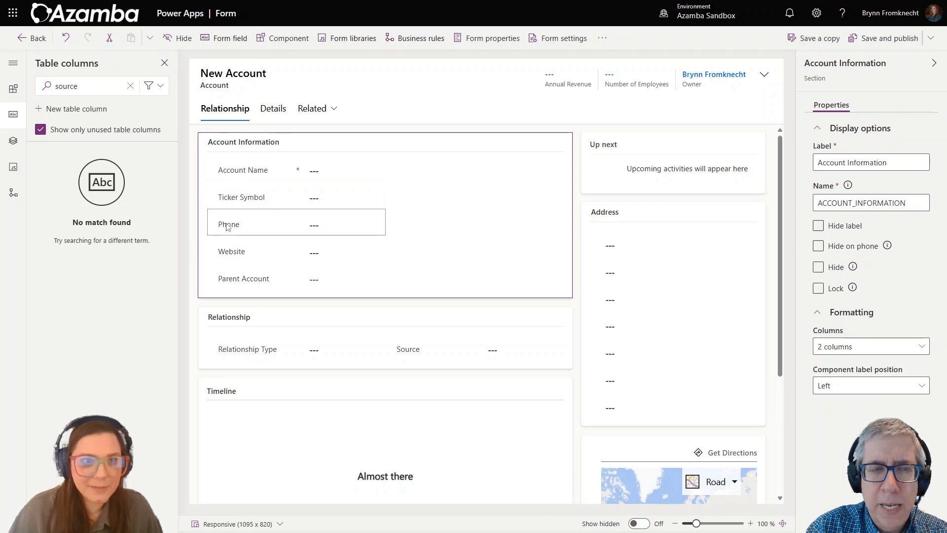
pyautogui.moveTo(228, 227); pyautogui.dragTo(393, 219)
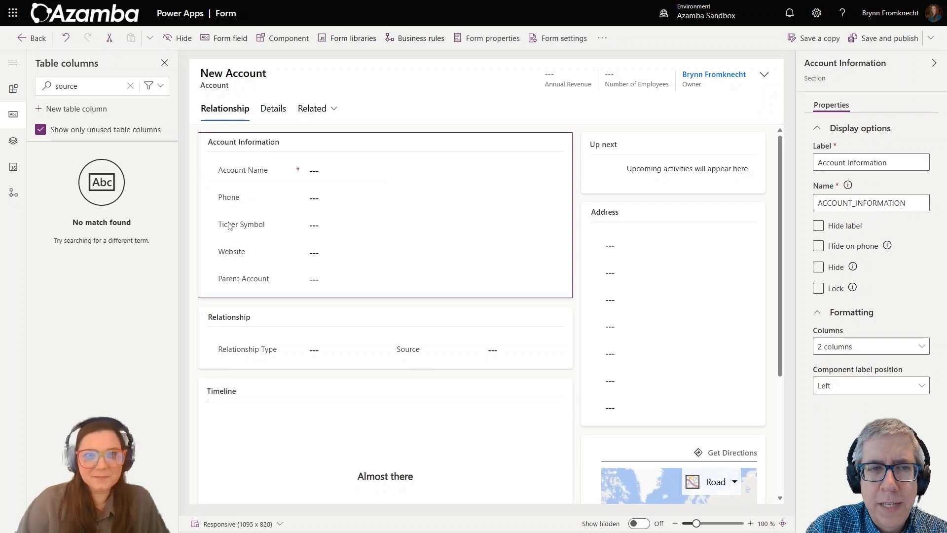
pyautogui.moveTo(229, 225); pyautogui.dragTo(386, 193)
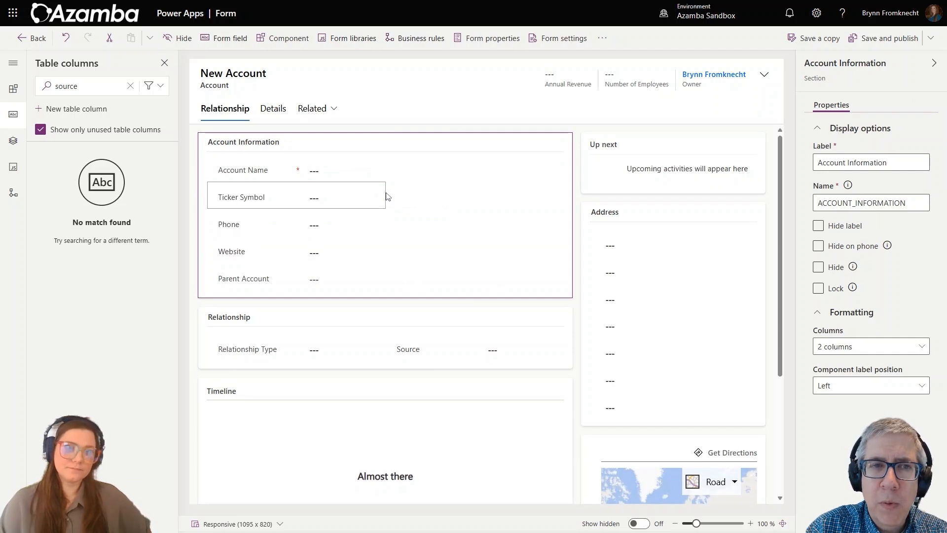